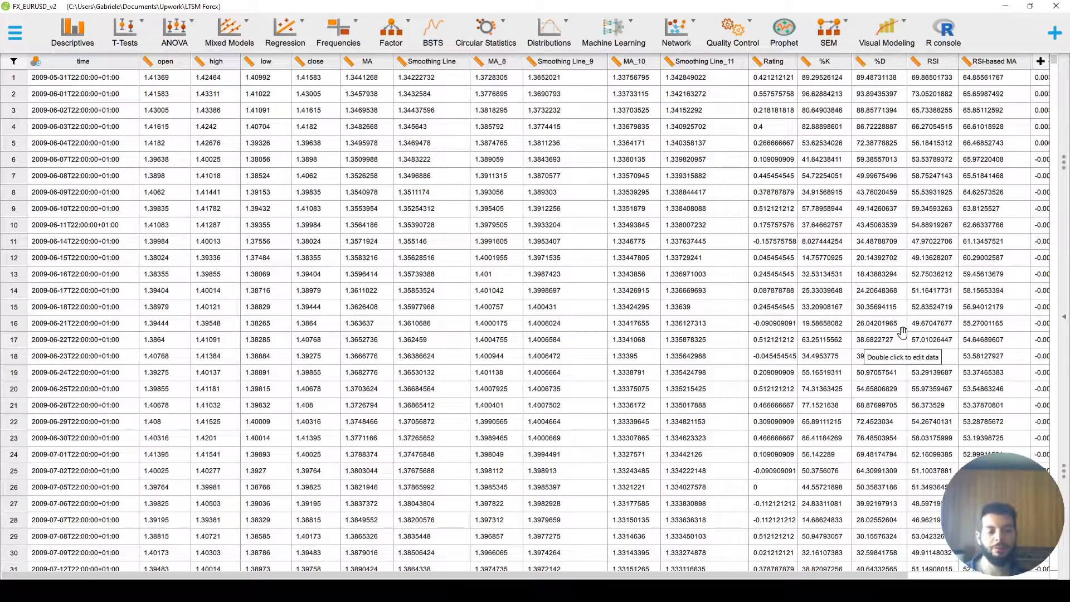
- Open the LEGGIMI.TXT brief and read the description of the LSTM model, the EURUSD prediction target and the tuning methods used
left_click(356, 591)
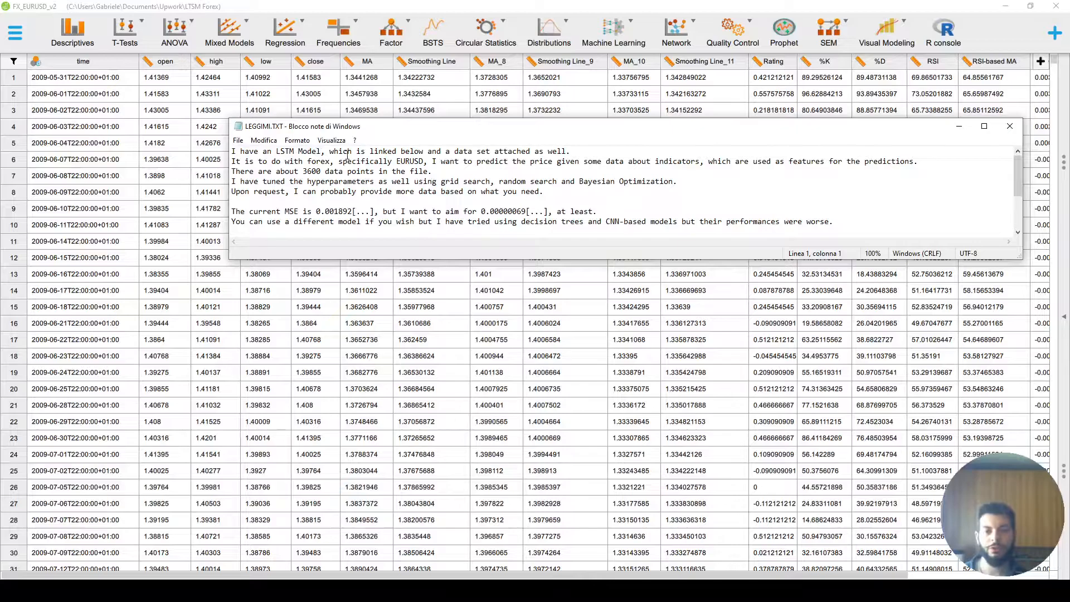
left_click_drag(240, 151, 324, 151)
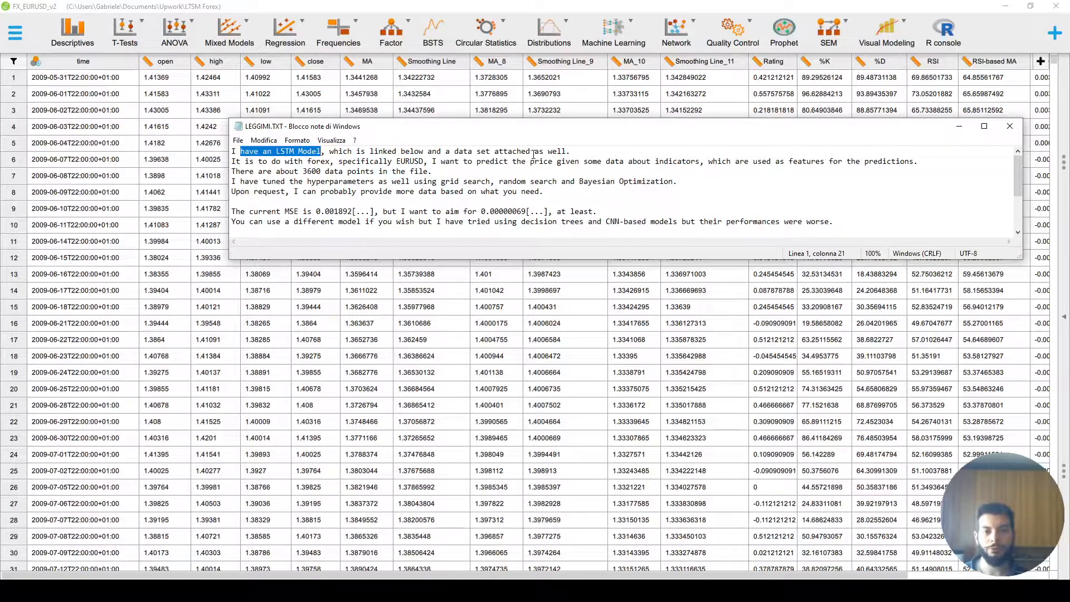
left_click_drag(329, 151, 569, 149)
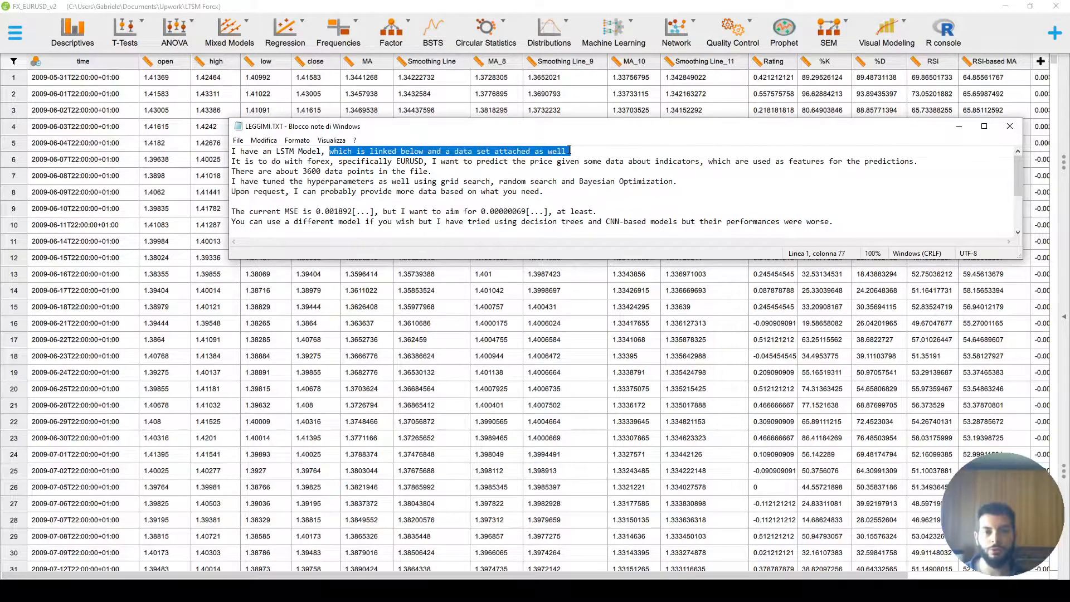
left_click(329, 161)
left_click_drag(329, 161, 254, 161)
left_click_drag(338, 161, 424, 161)
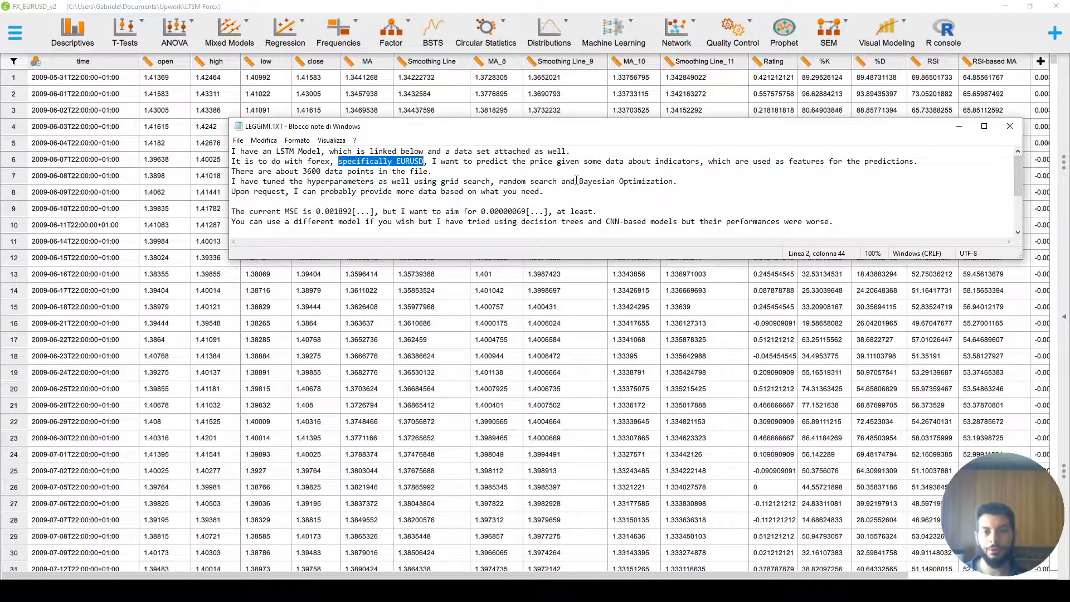
left_click_drag(530, 161, 637, 162)
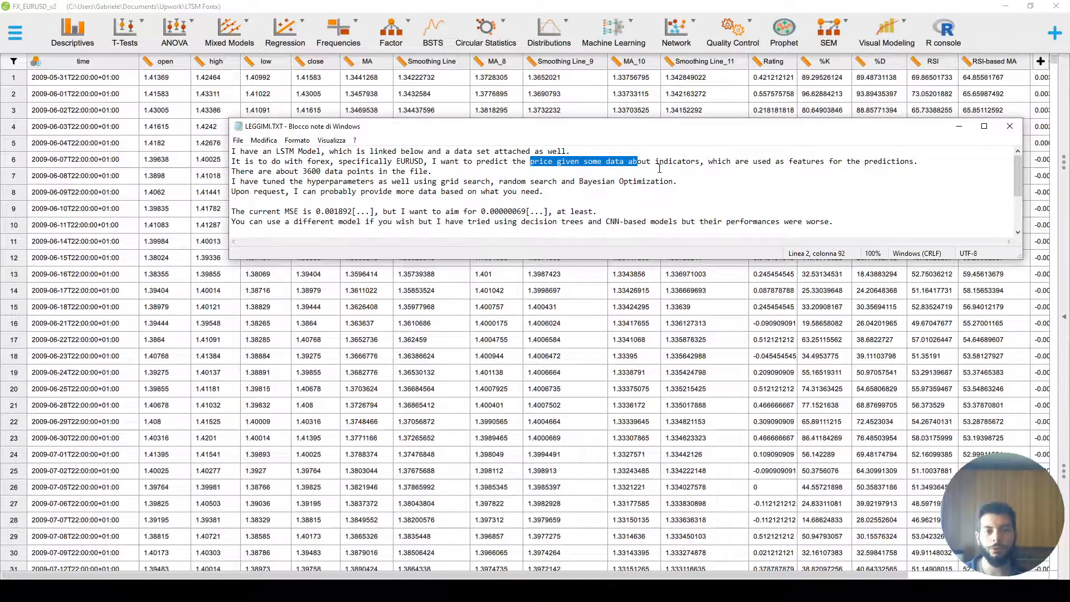
left_click_drag(660, 162, 910, 160)
left_click_drag(438, 172, 232, 171)
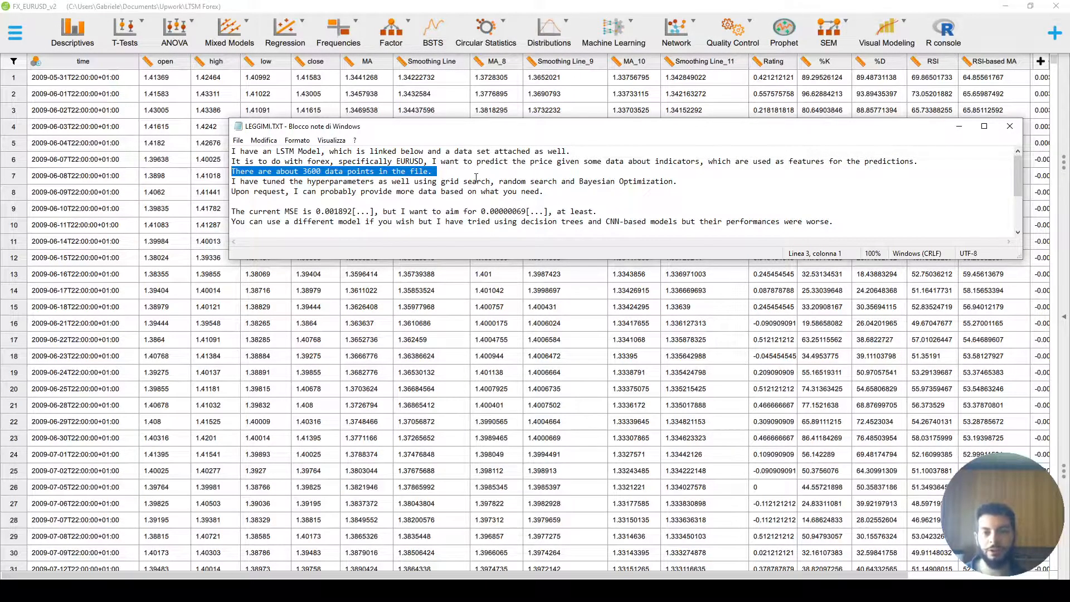
left_click_drag(254, 182, 682, 182)
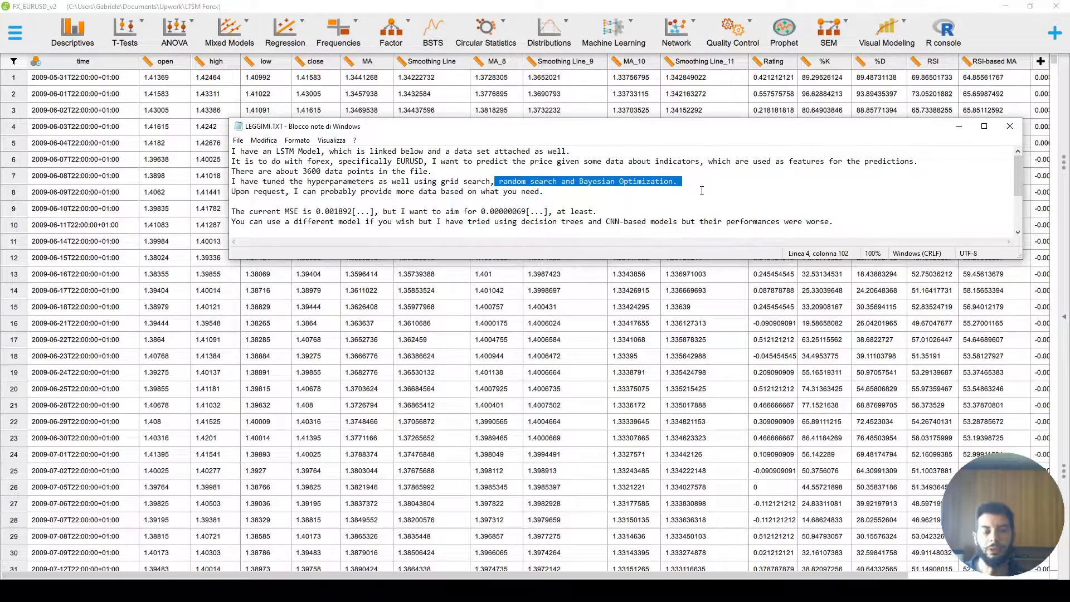
left_click_drag(543, 191, 232, 192)
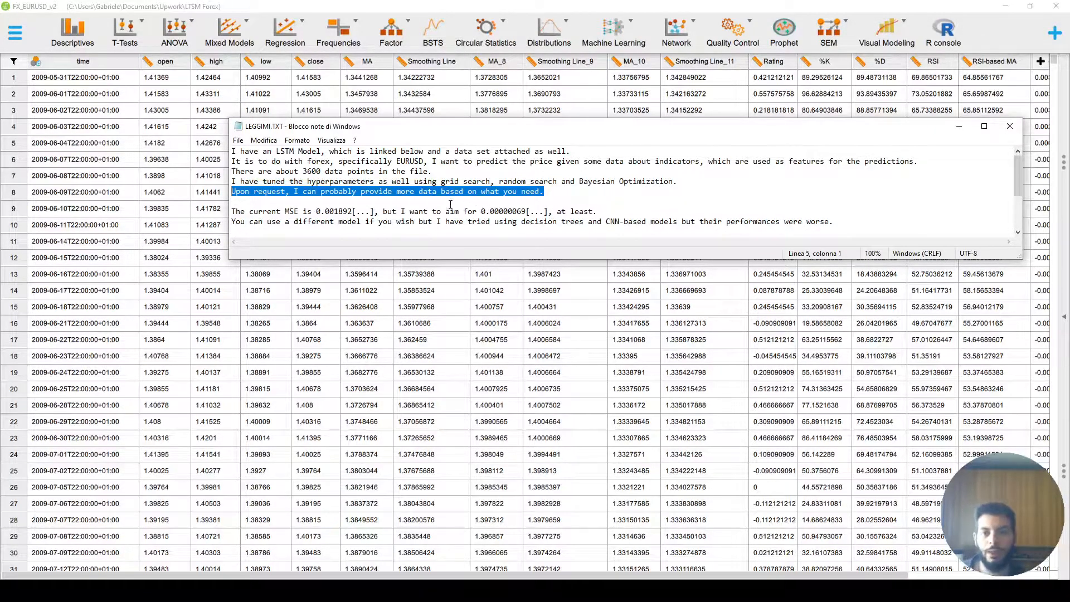
- Review the brief's current and target MSE values and its remark about trying other model types
left_click_drag(231, 211, 299, 212)
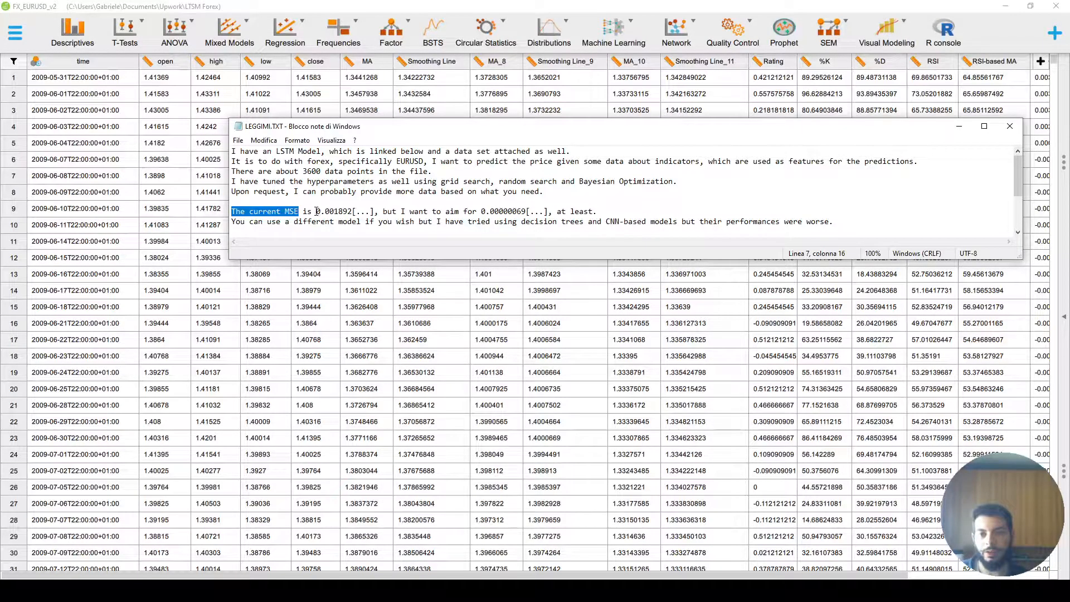
left_click_drag(316, 211, 336, 212)
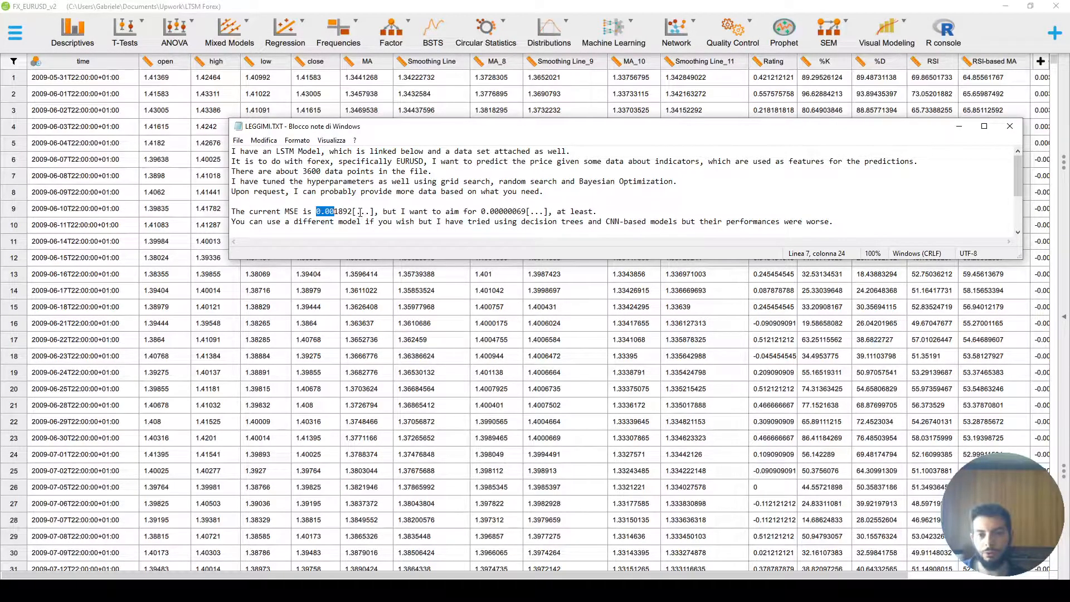
left_click_drag(353, 213, 373, 212)
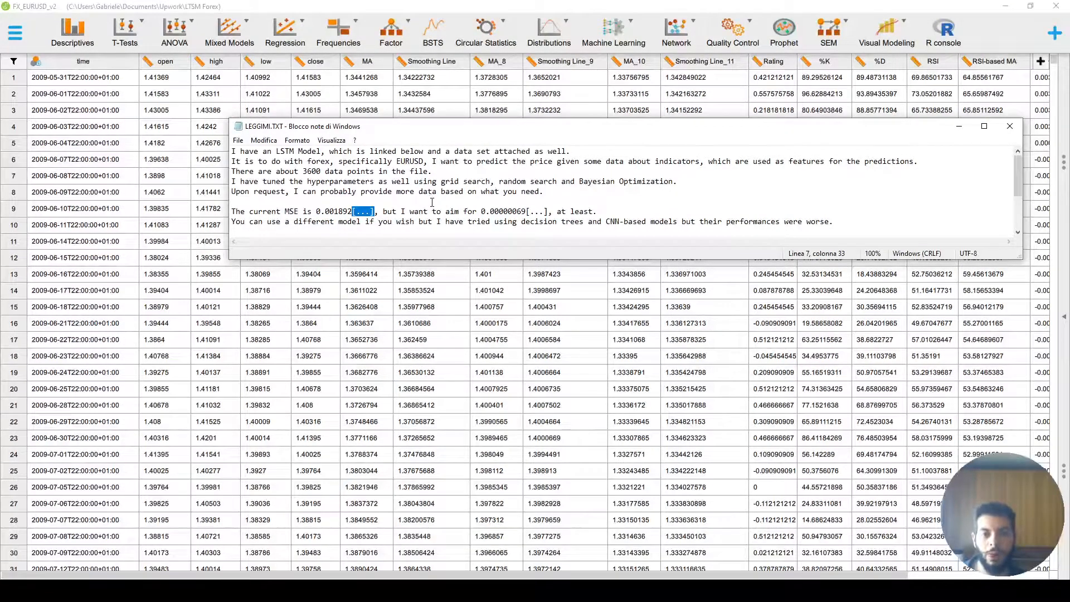
left_click_drag(482, 213, 526, 212)
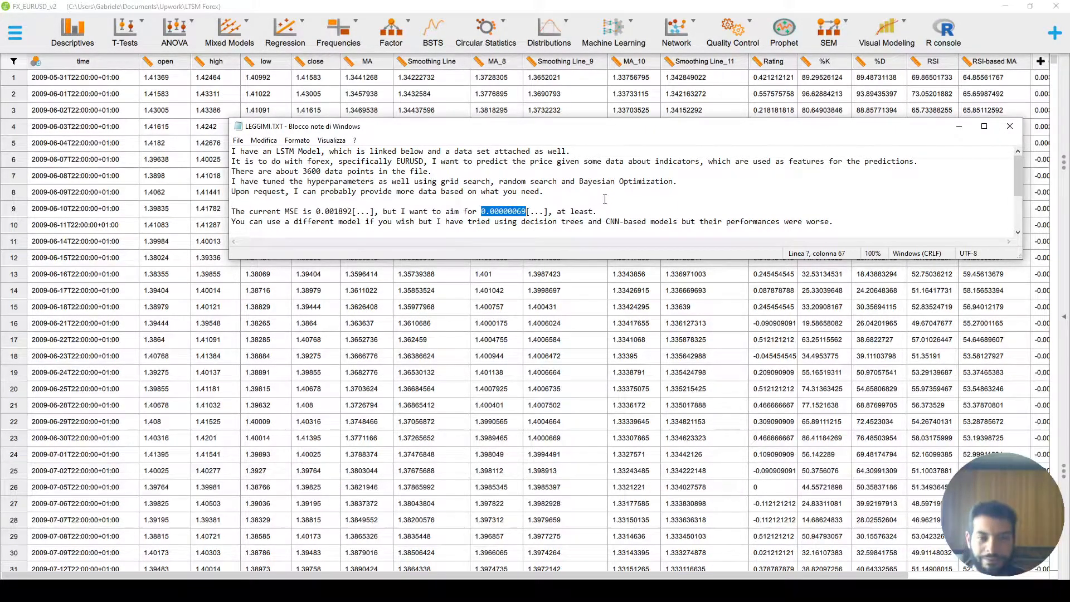
left_click_drag(557, 212, 599, 211)
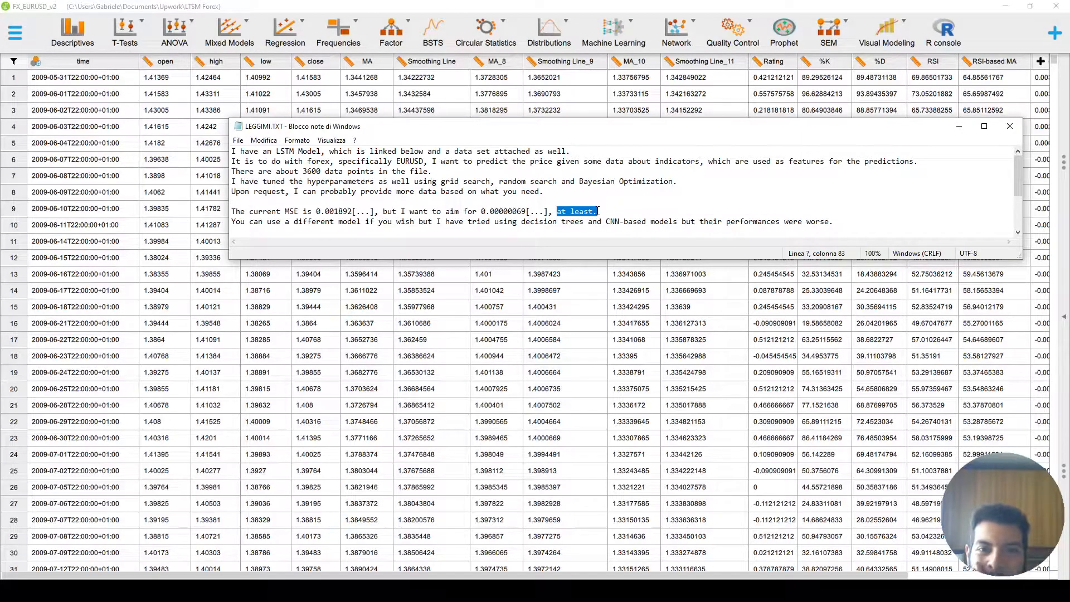
left_click_drag(281, 222, 537, 227)
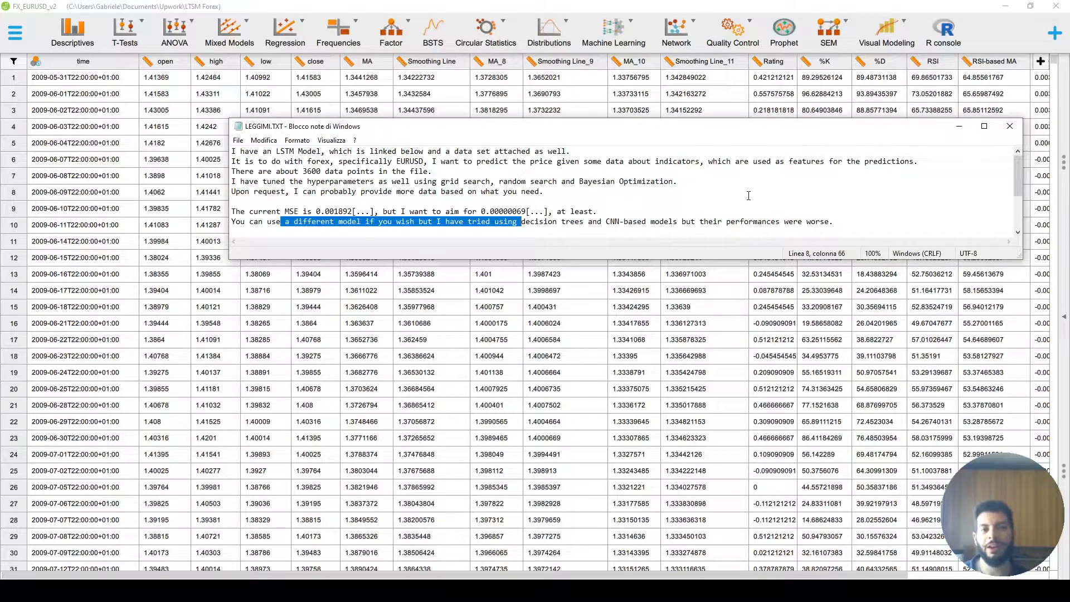
- Switch to the lstm.txt script and examine its preprocessing, train/test split and LSTM model definition, then minimize it
left_click(791, 277)
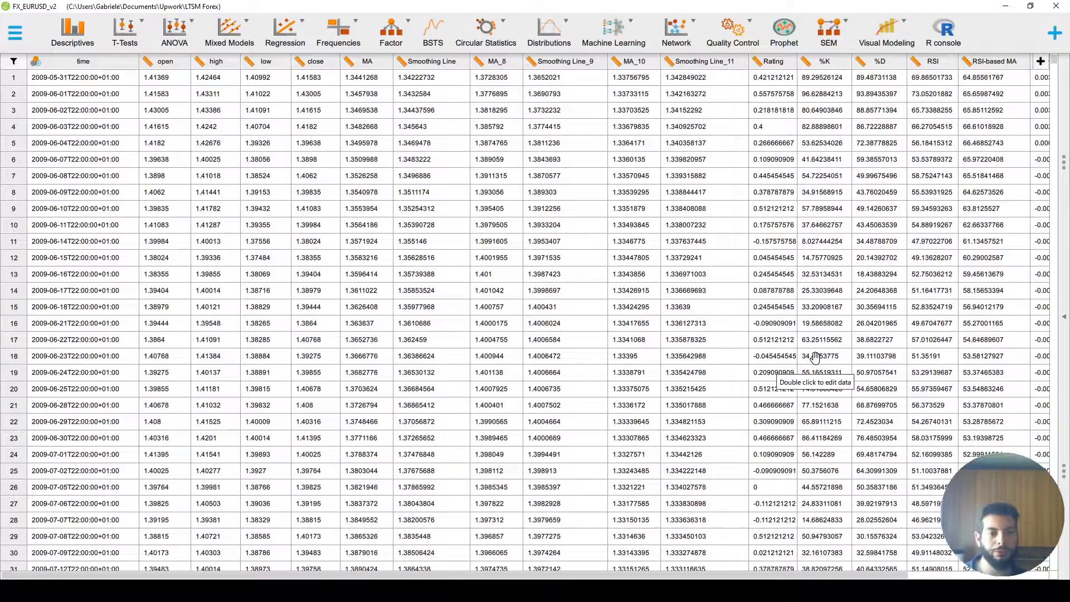
key("alt+Tab")
left_click_drag(334, 191, 239, 151)
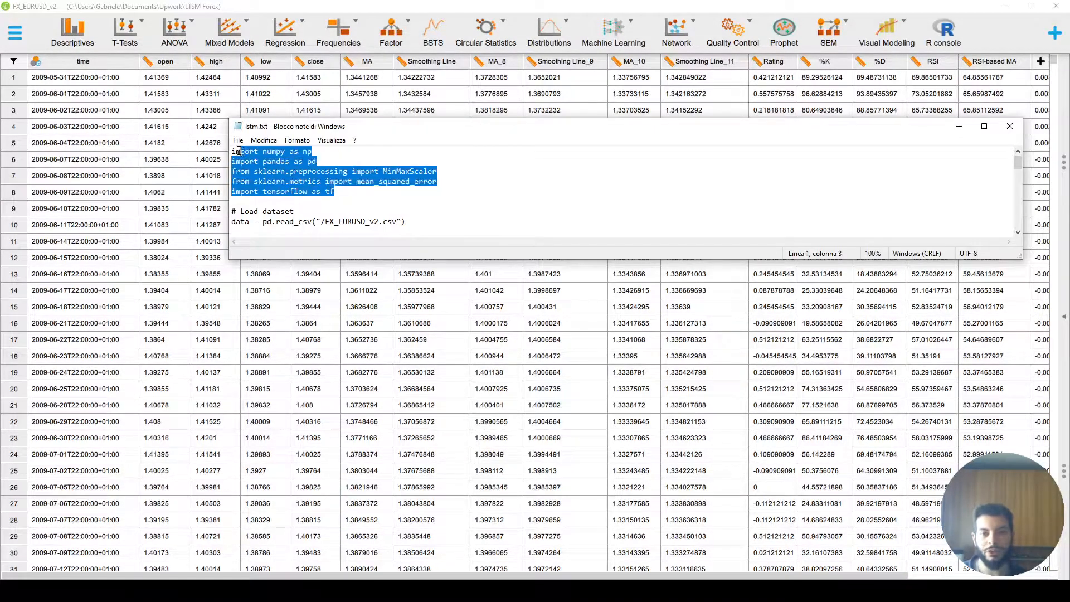
left_click_drag(531, 259, 530, 514)
scroll(530, 390, "down", 1)
left_click_drag(233, 211, 613, 456)
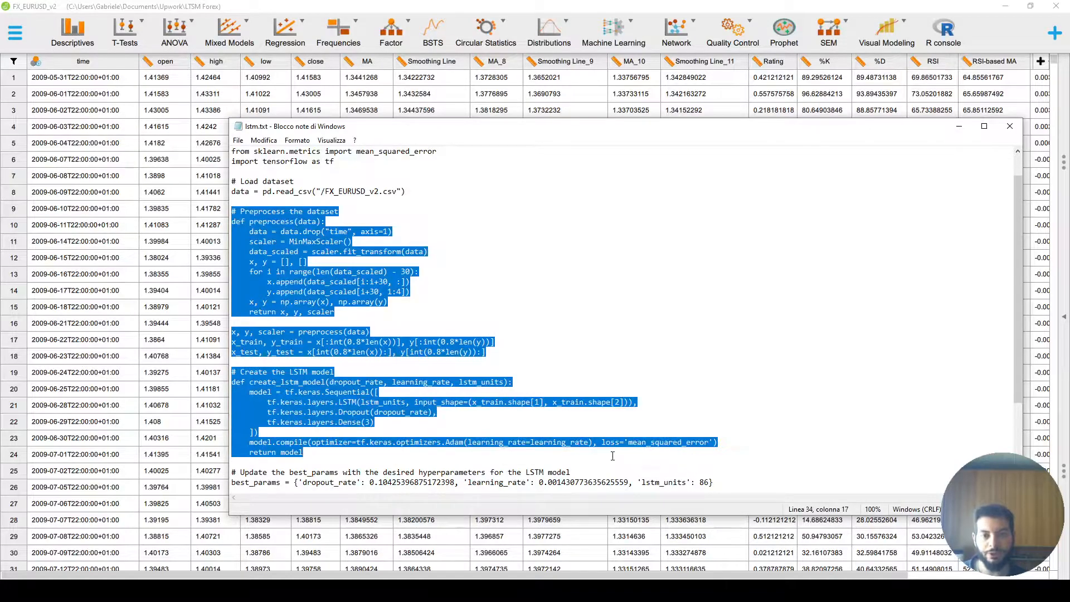
left_click(482, 381)
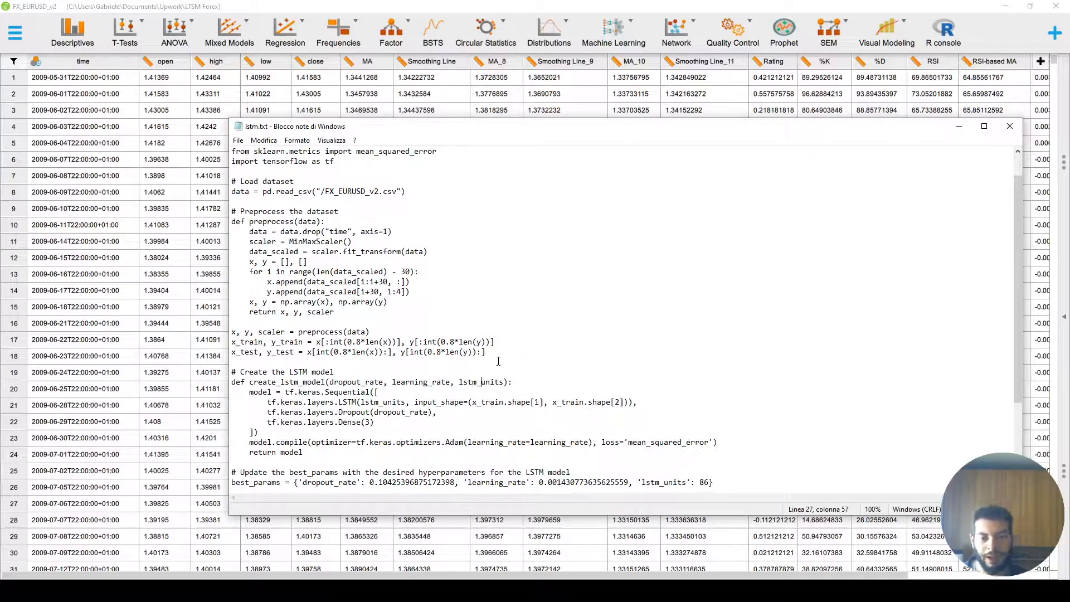
left_click_drag(348, 342, 370, 342)
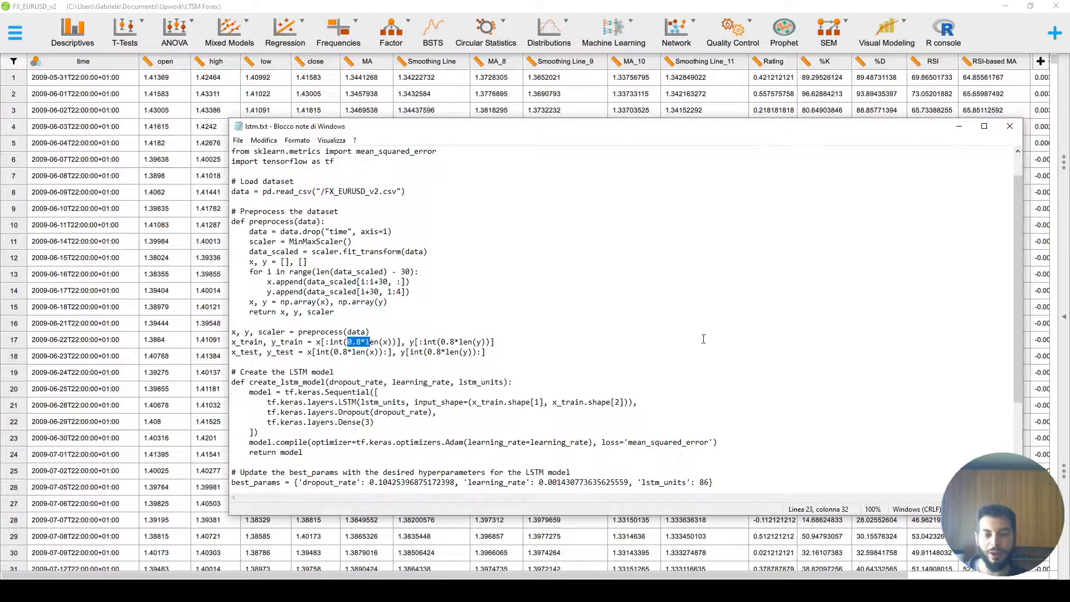
scroll(700, 335, "down", 4)
left_click_drag(241, 361, 388, 472)
left_click(414, 381)
scroll(487, 384, "up", 3)
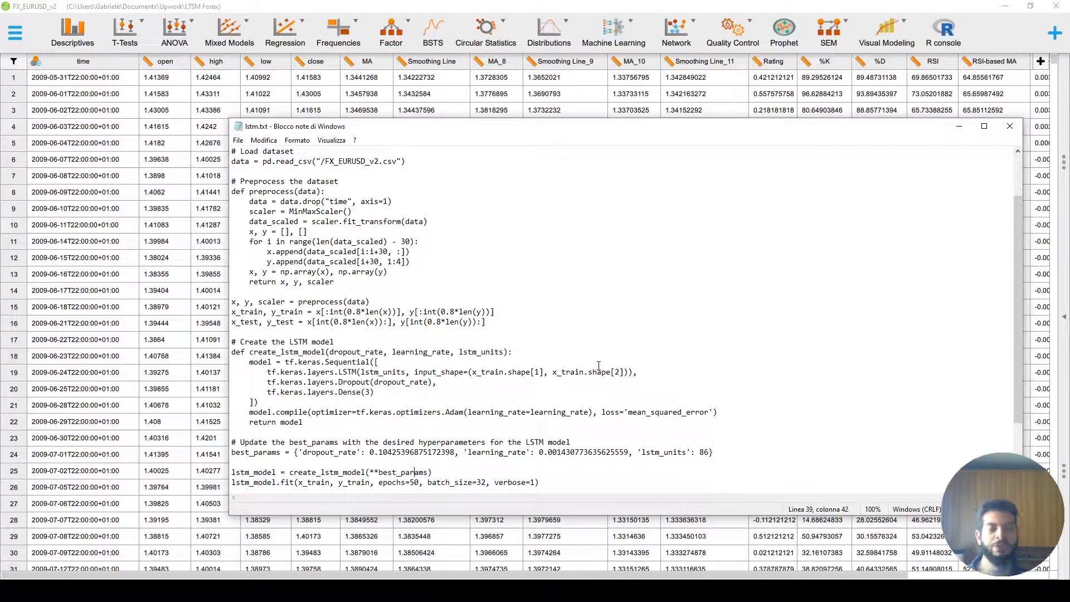
scroll(625, 365, "up", 1)
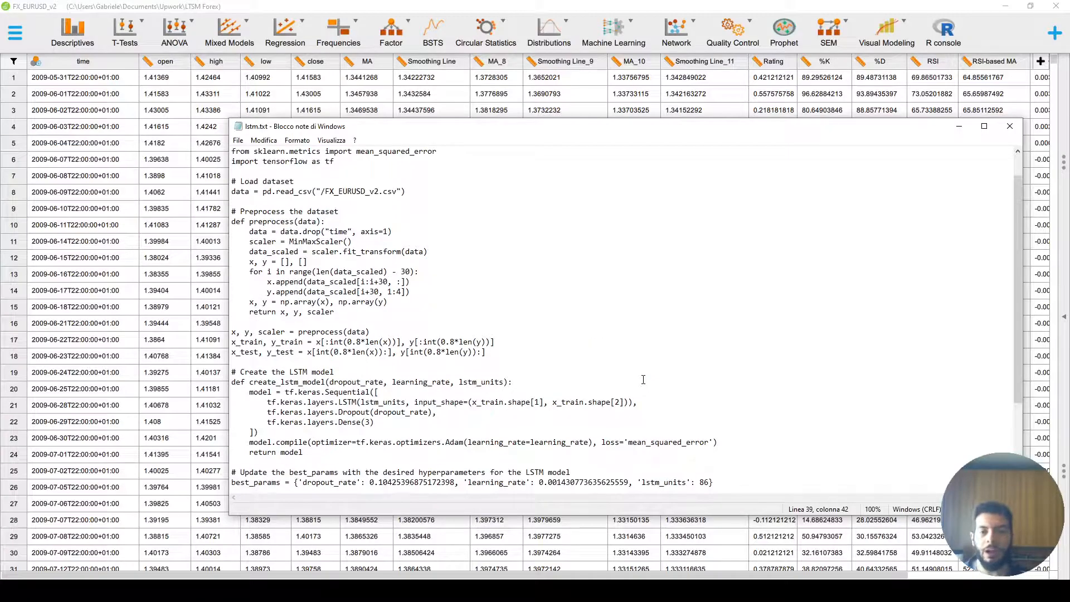
left_click_drag(232, 213, 546, 406)
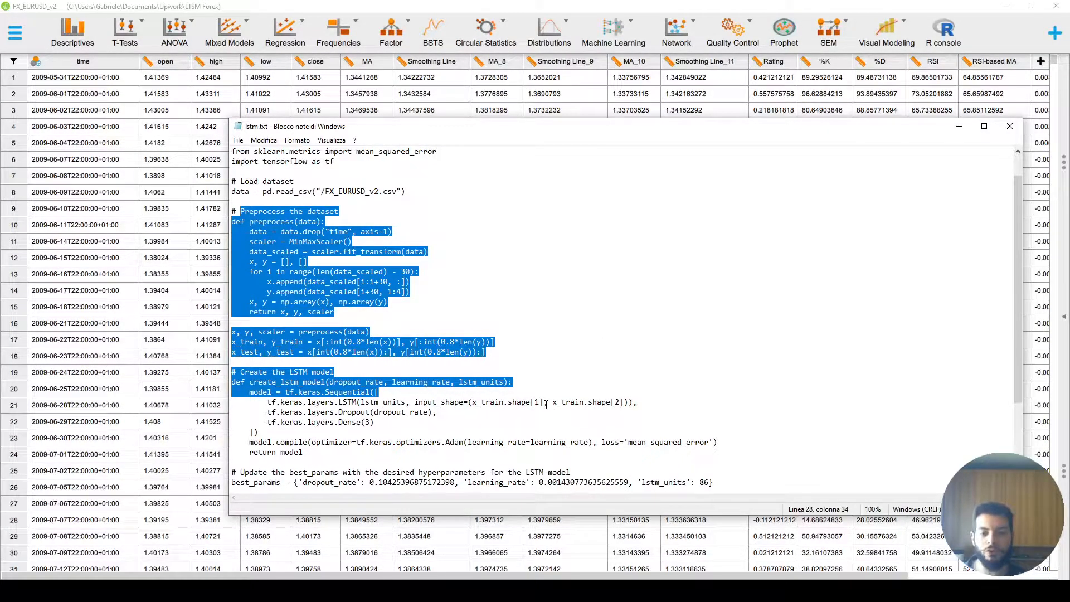
left_click(547, 404)
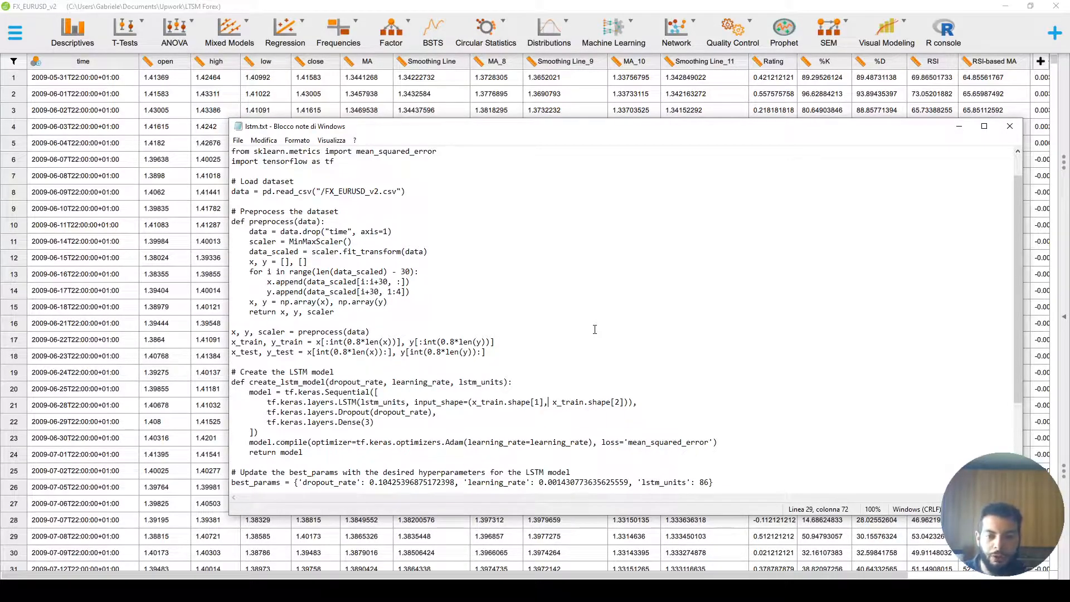
left_click(959, 126)
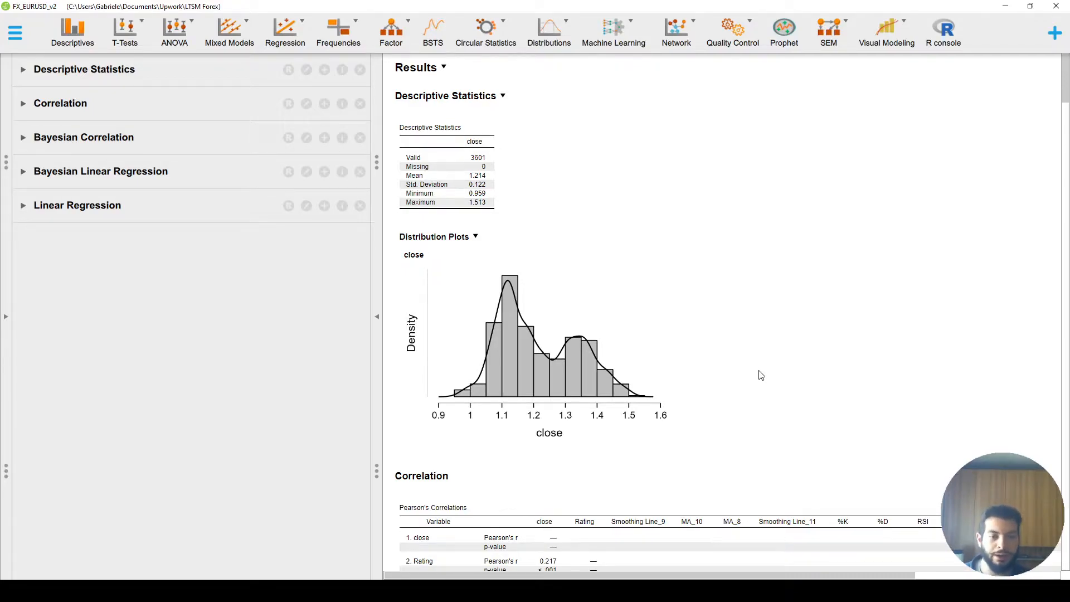
- Scroll to the Pearson correlation results, open the Correlation analysis, and recheck the brief's current and target MSE values
scroll(791, 340, "down", 5)
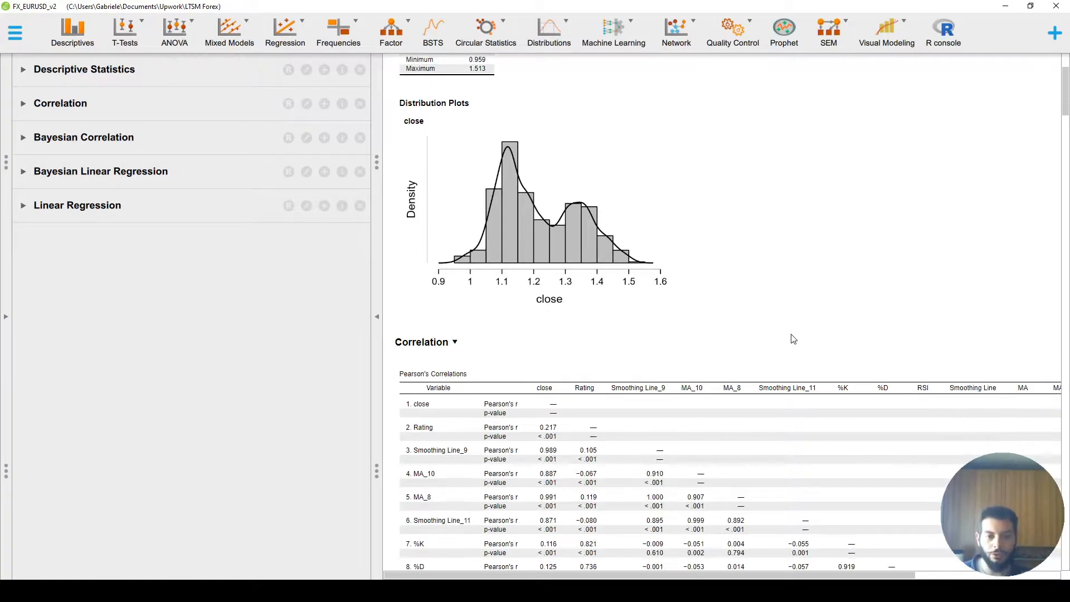
left_click(865, 250)
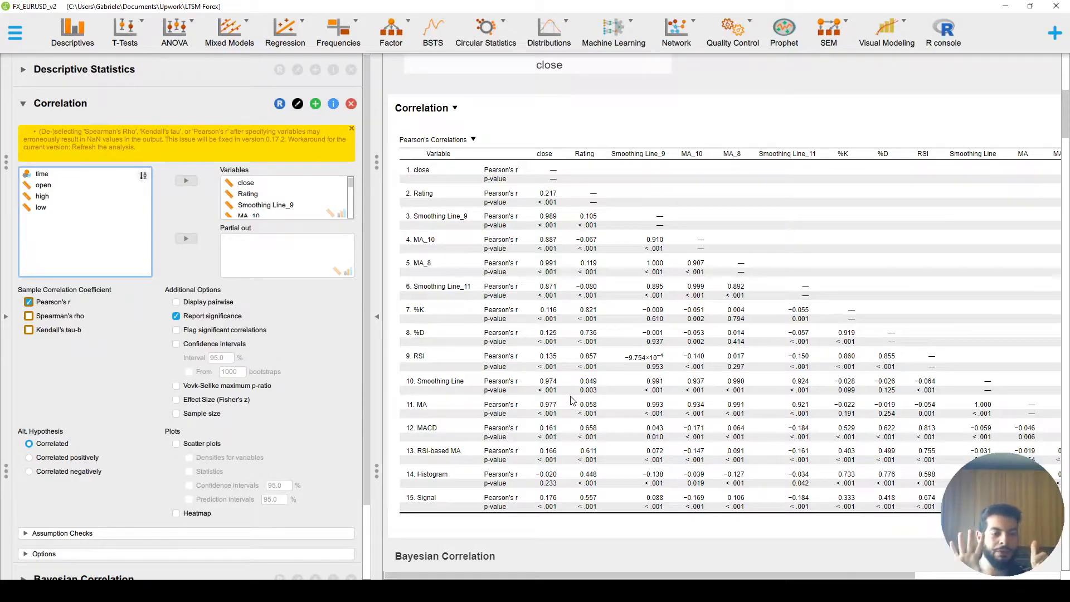
key("alt+Tab")
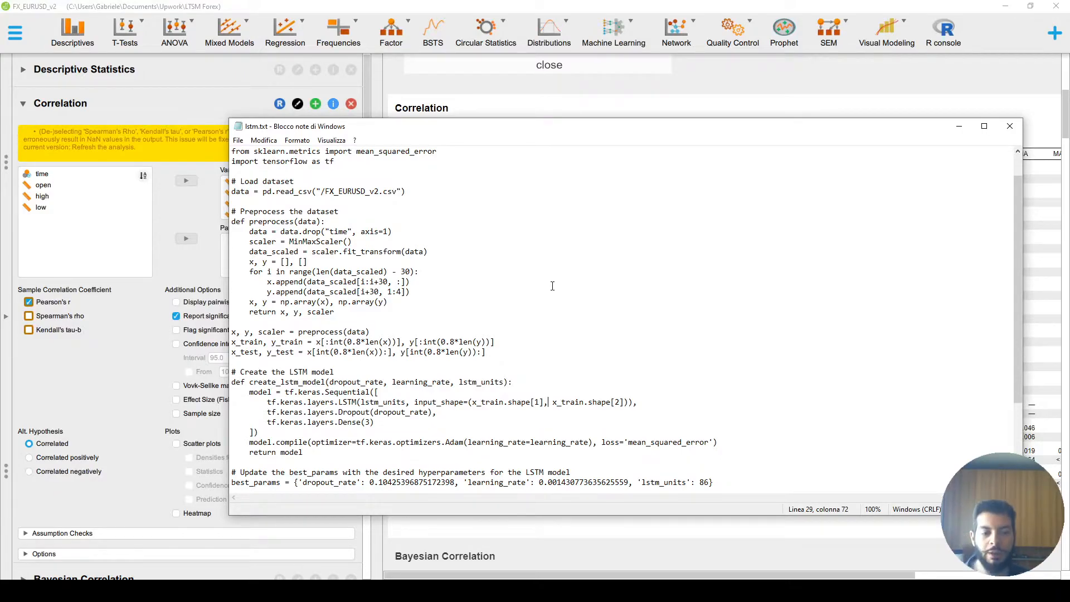
key("alt+Tab")
left_click_drag(311, 211, 353, 212)
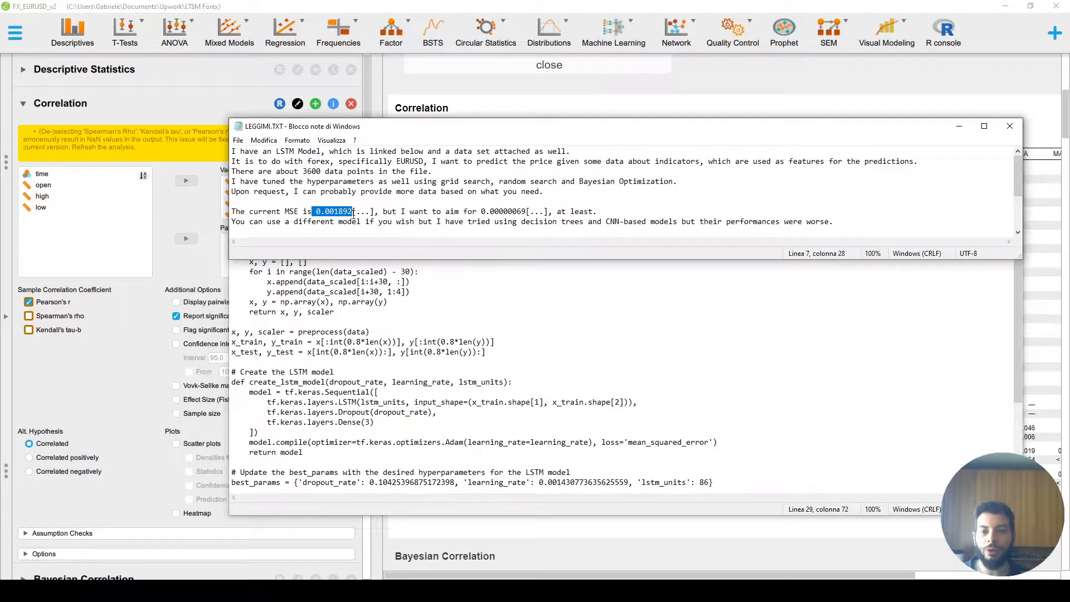
left_click_drag(478, 212, 532, 212)
key("alt+Tab")
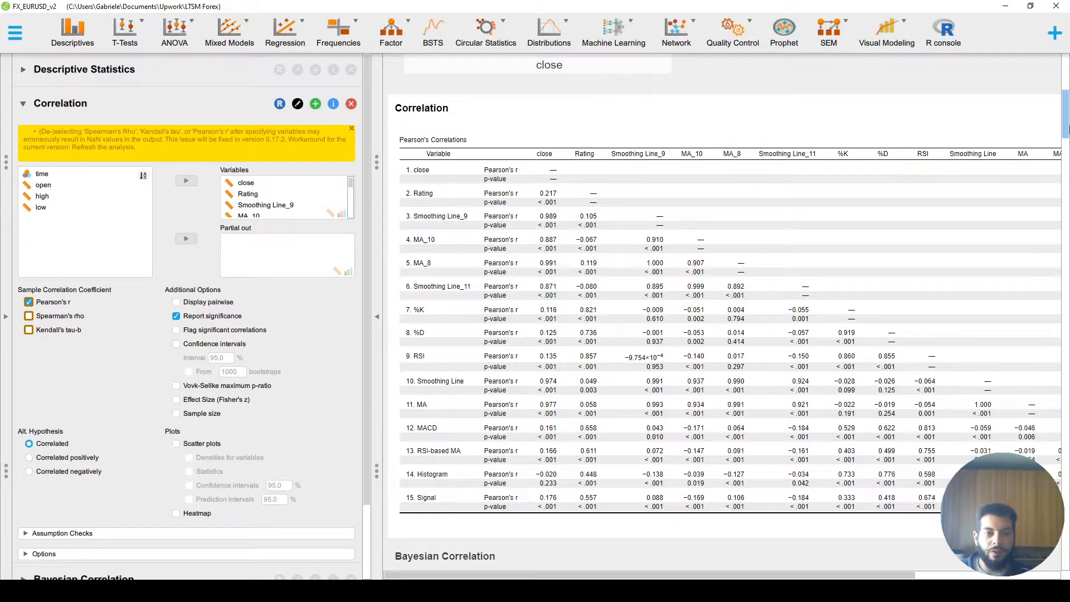
- Open the Bayesian Correlation analysis and examine its correlation table and the close–Rating pairwise plots
scroll(1065, 134, "down", 1)
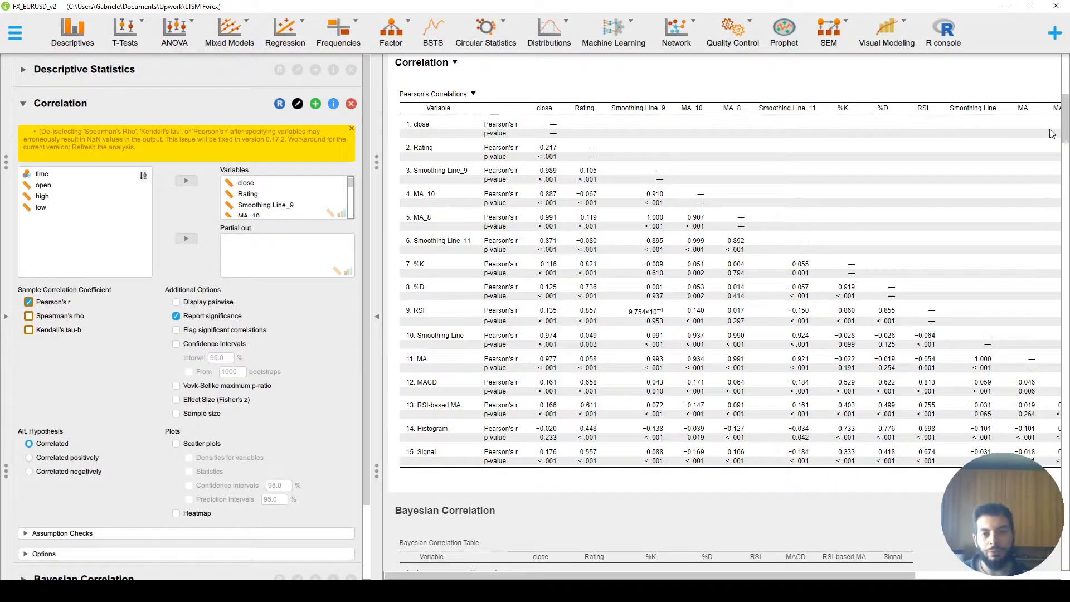
scroll(565, 223, "down", 5)
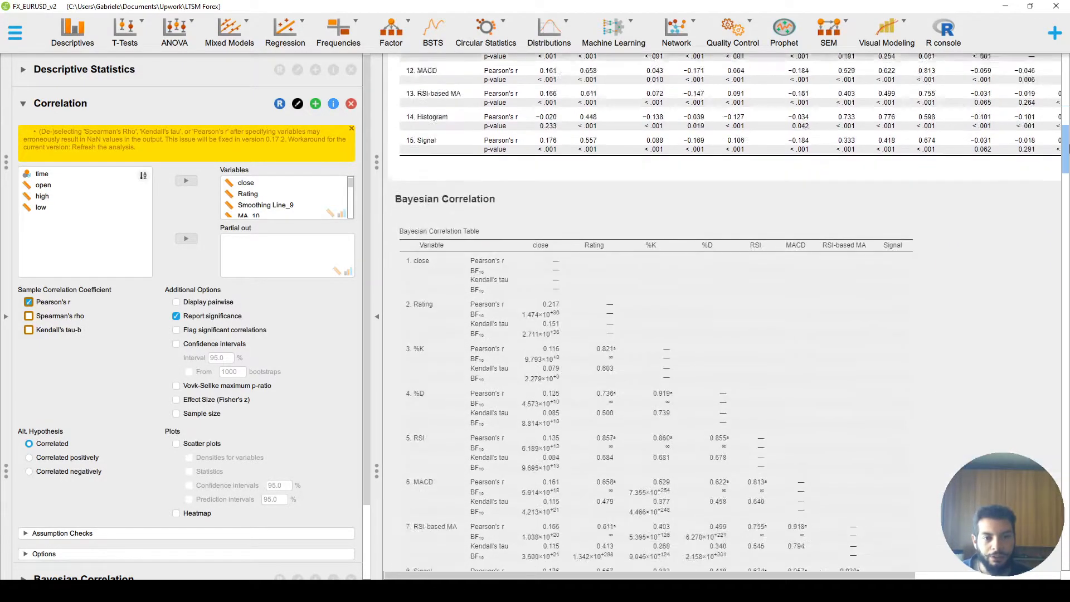
left_click(565, 207)
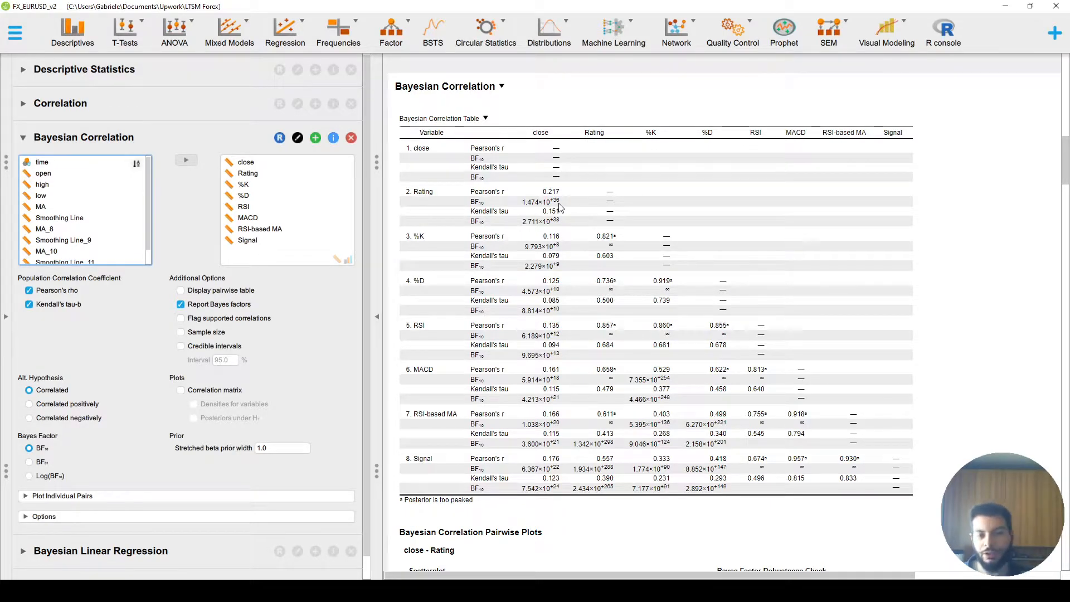
scroll(808, 273, "down", 5)
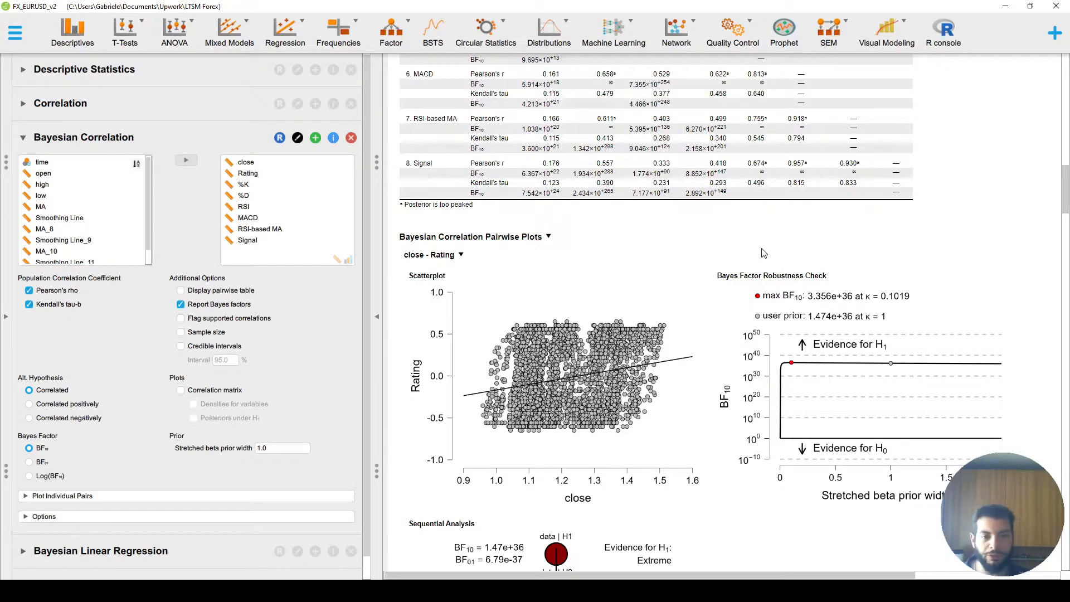
scroll(764, 253, "down", 1)
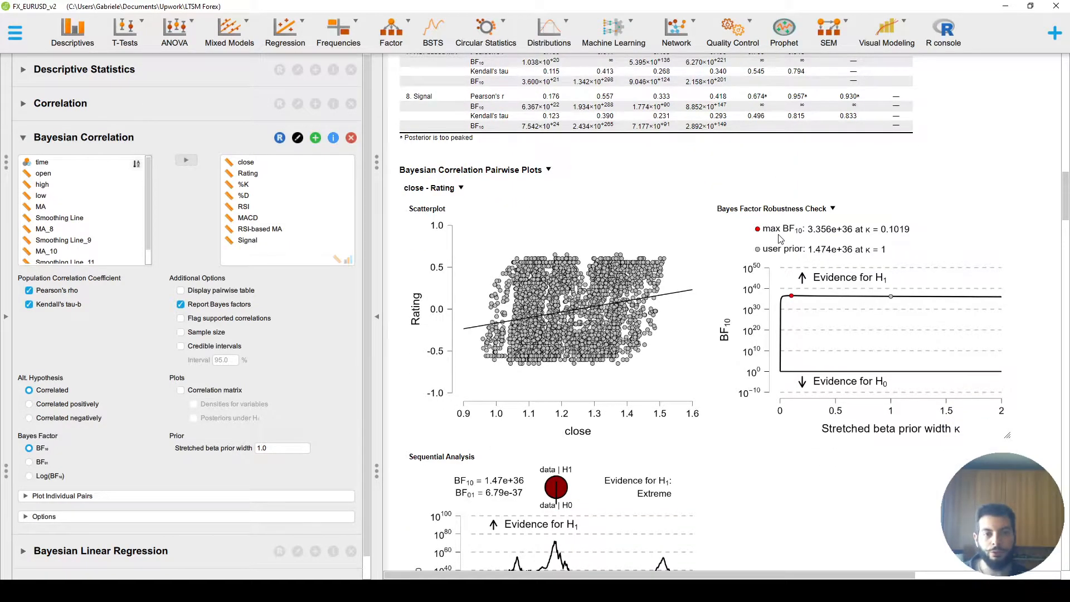
scroll(791, 241, "down", 2)
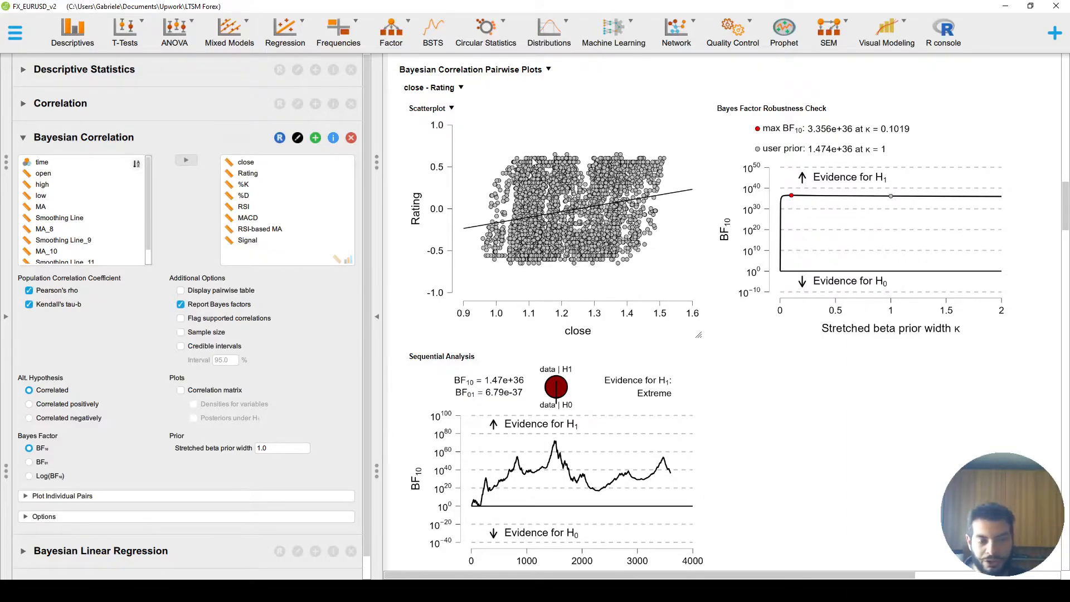
- Scroll through the Bayesian correlation pairwise plots for close against %K, MACD, RSI-based MA and Signal
scroll(783, 278, "down", 7)
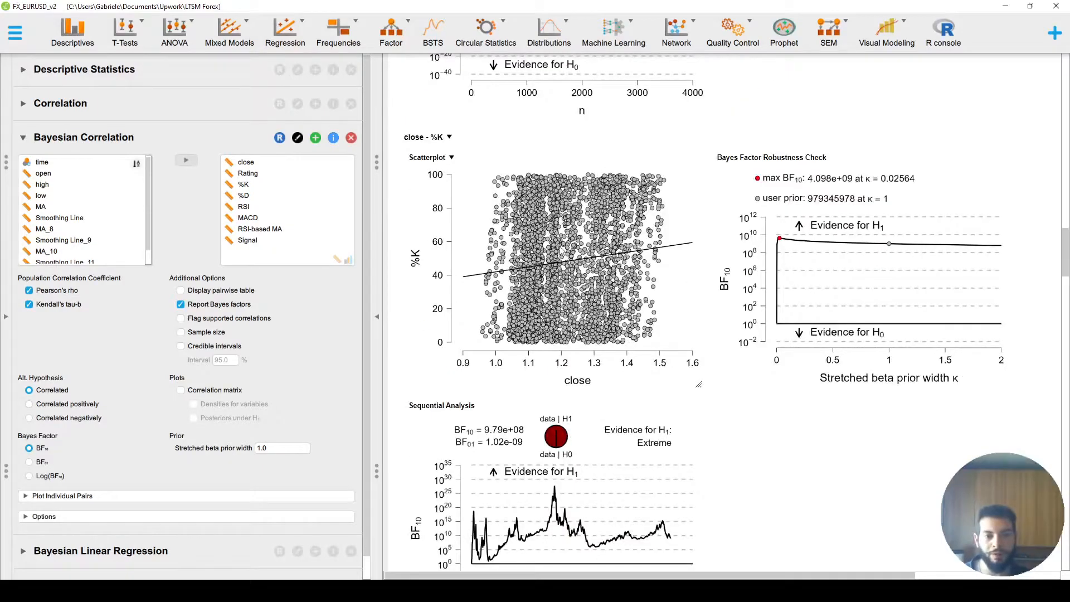
scroll(608, 223, "down", 3)
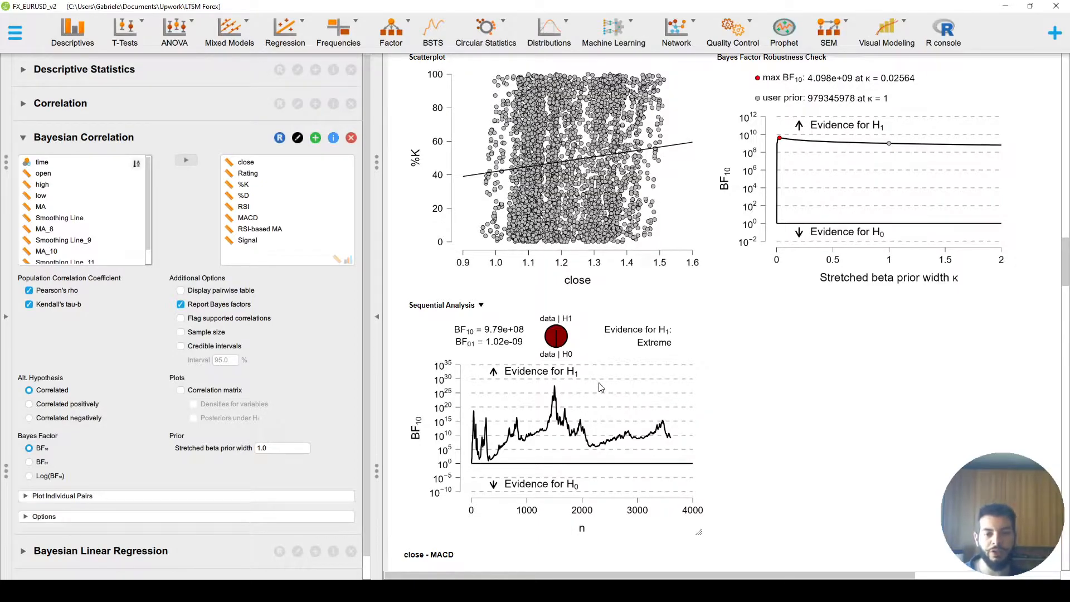
scroll(609, 395, "down", 1)
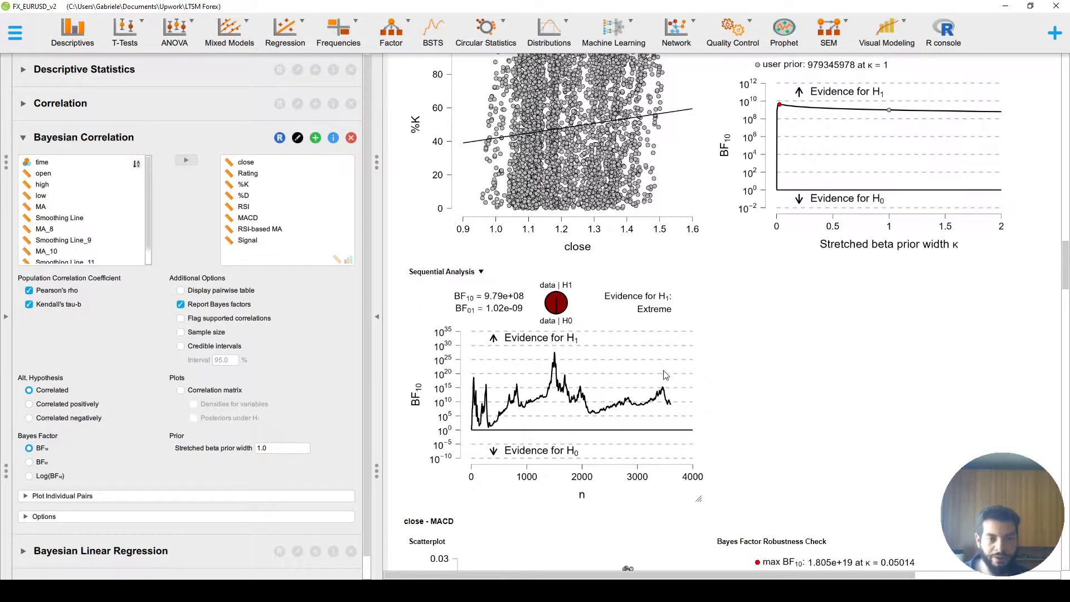
scroll(672, 377, "down", 1)
scroll(713, 318, "down", 2)
scroll(729, 311, "down", 4)
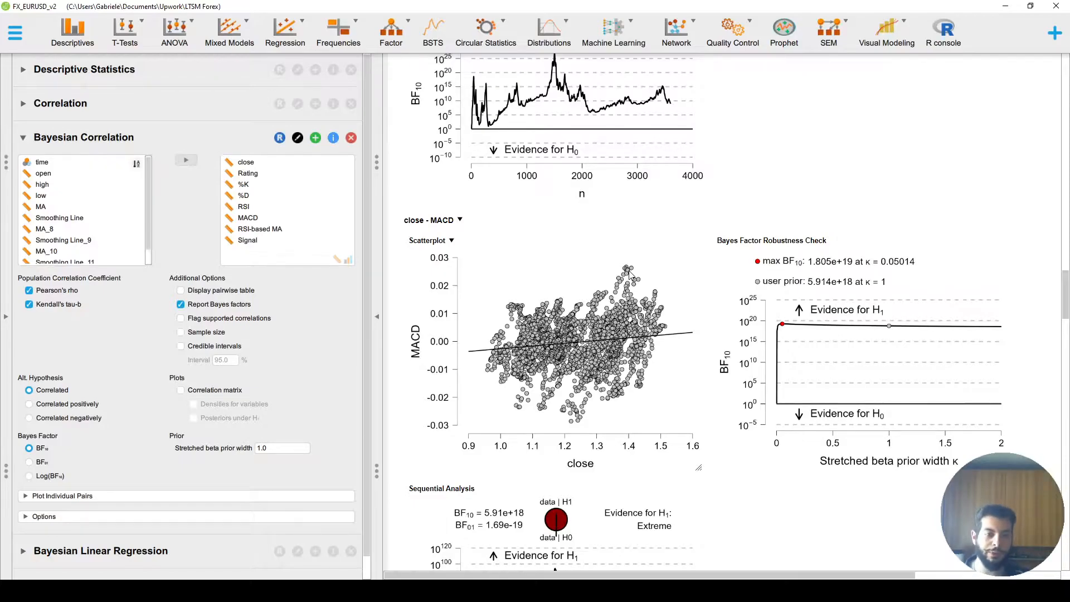
scroll(608, 345, "down", 4)
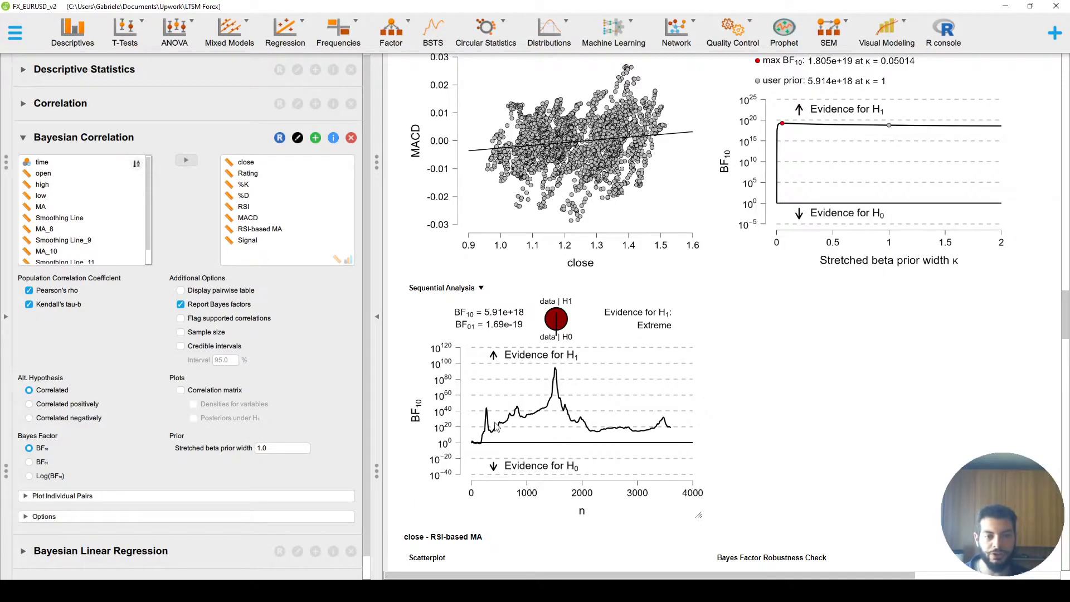
scroll(587, 388, "down", 10)
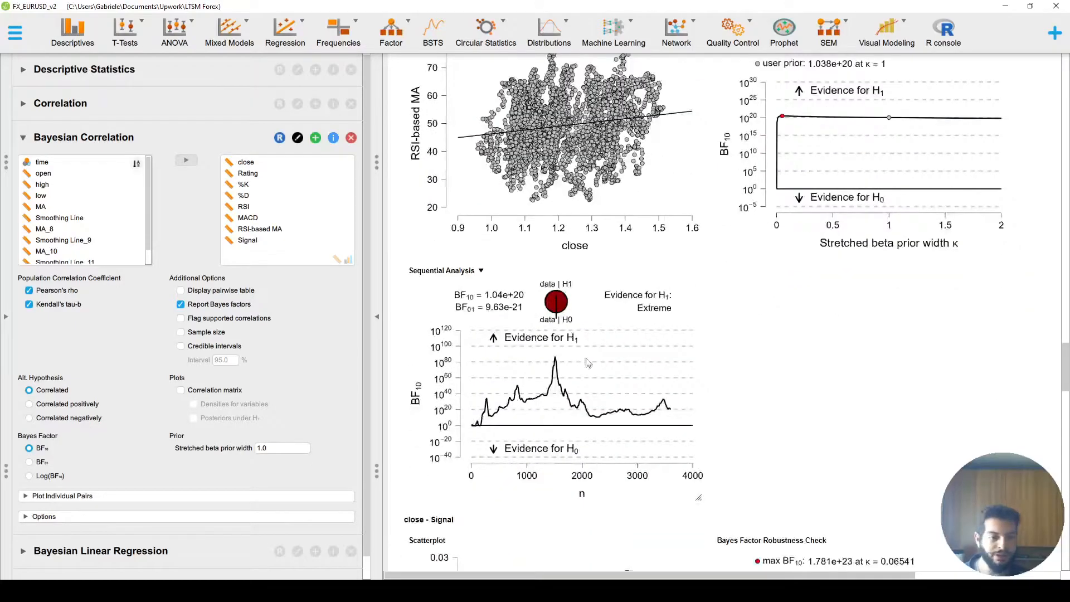
scroll(675, 266, "down", 8)
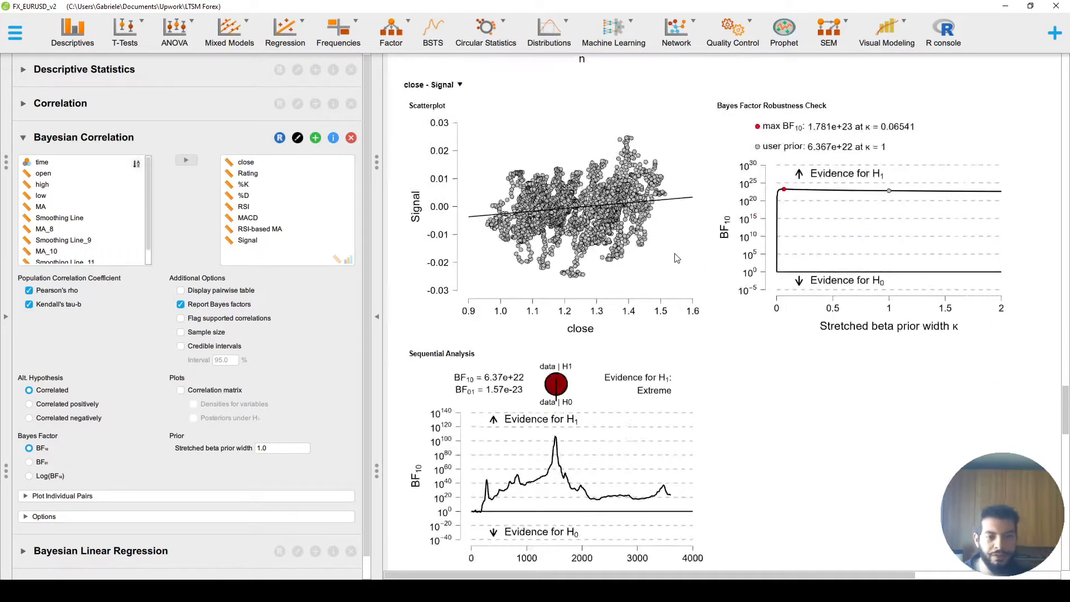
scroll(607, 454, "down", 6)
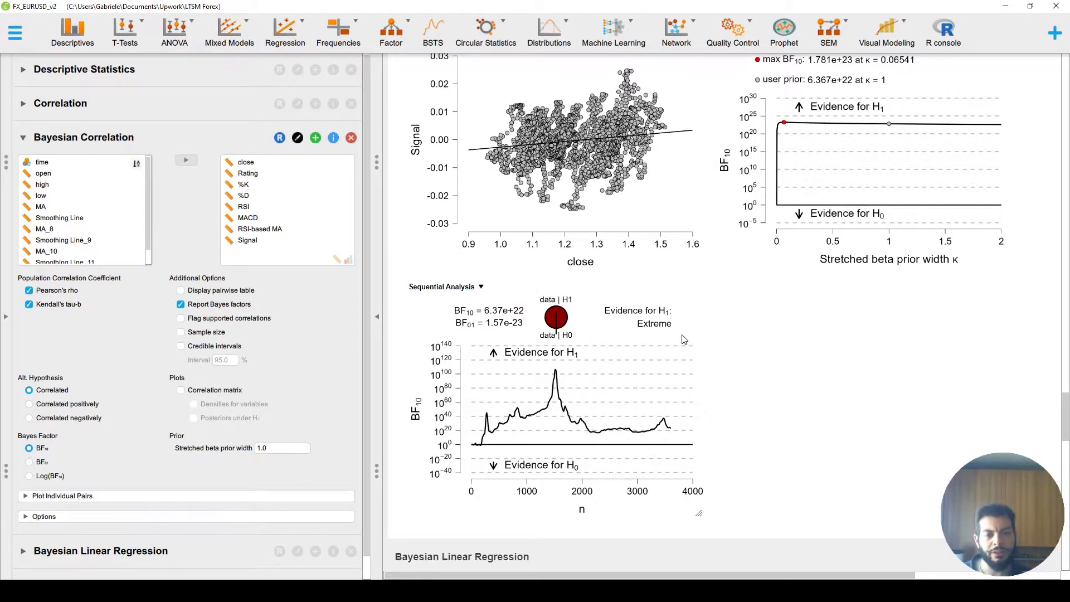
left_click(622, 406)
- Examine the Bayesian Linear Regression model comparison and posterior coefficients, then the Linear Regression summary, ANOVA and coefficients tables
scroll(811, 344, "down", 1)
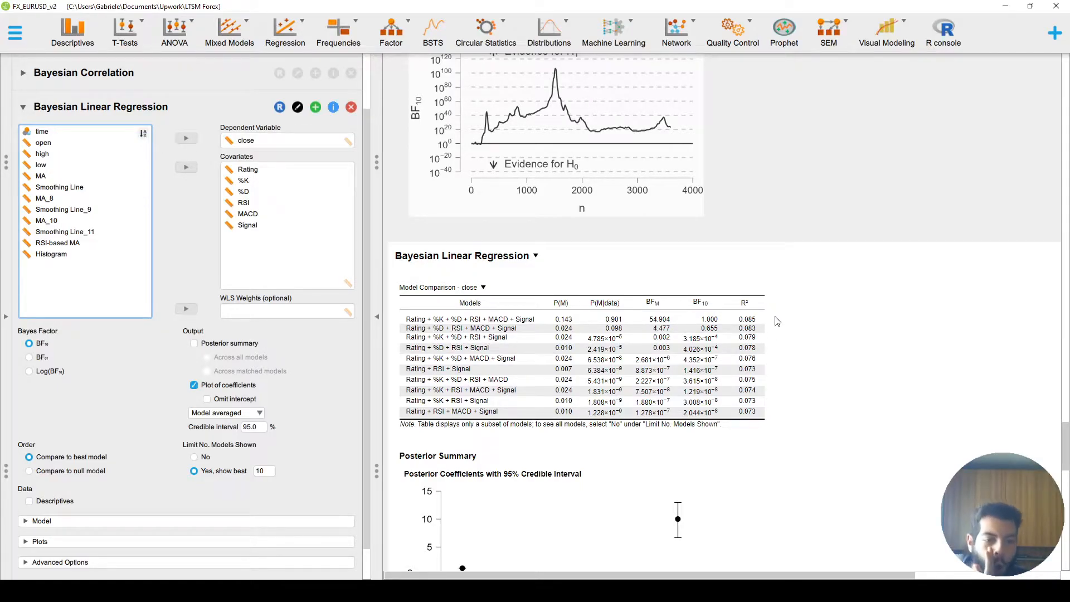
scroll(778, 321, "down", 3)
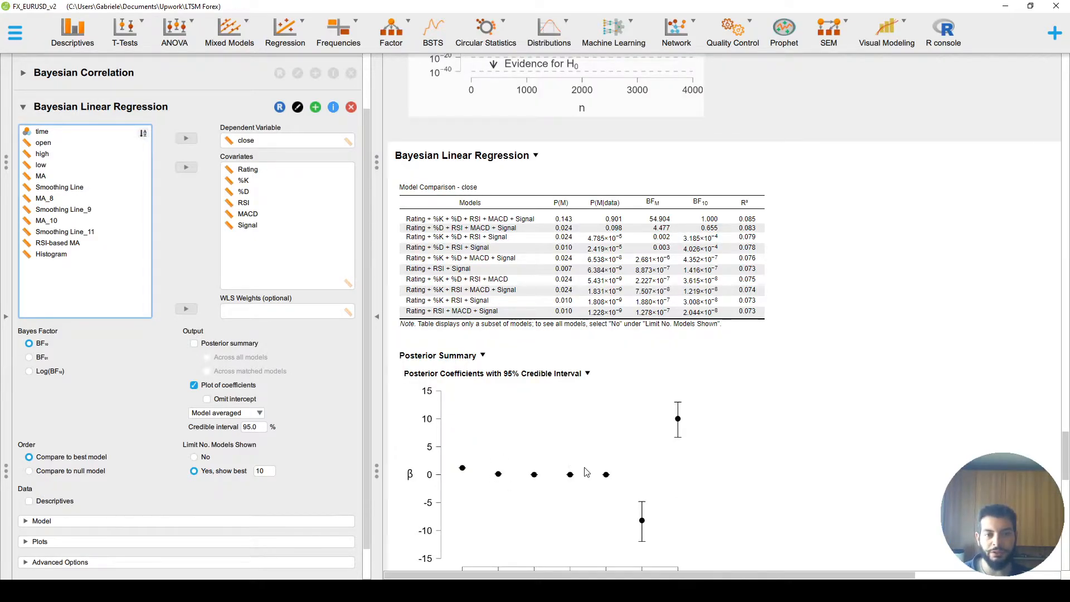
scroll(676, 491, "down", 3)
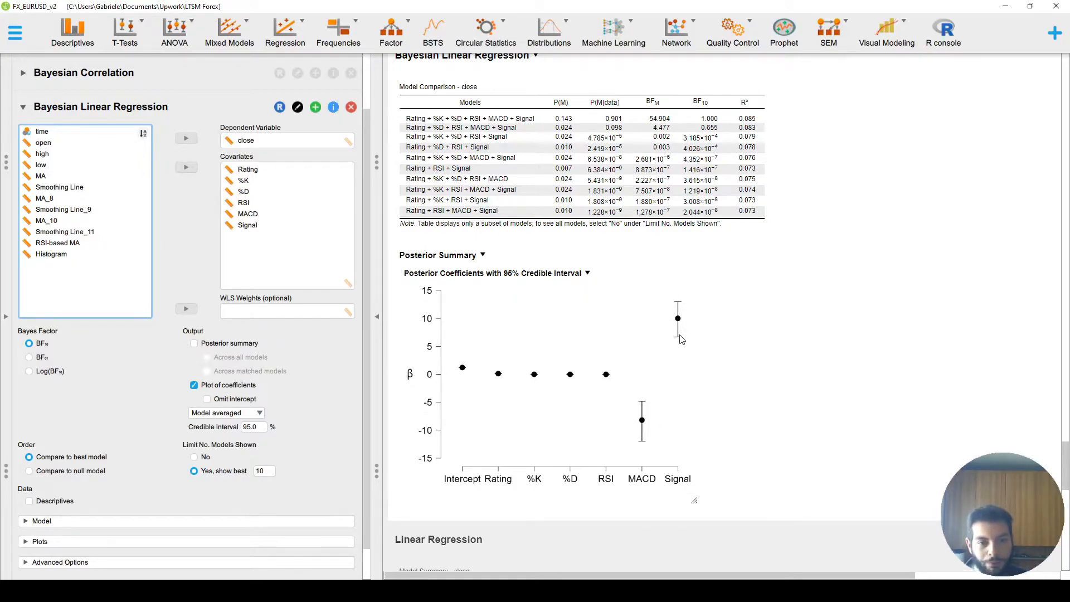
scroll(702, 377, "down", 5)
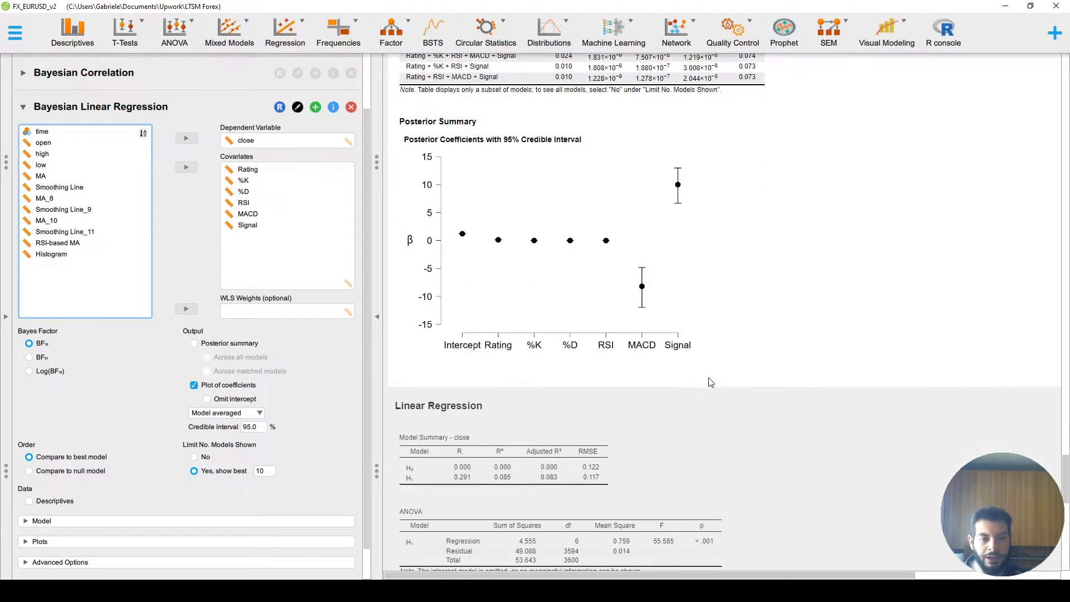
left_click(716, 348)
scroll(752, 320, "down", 3)
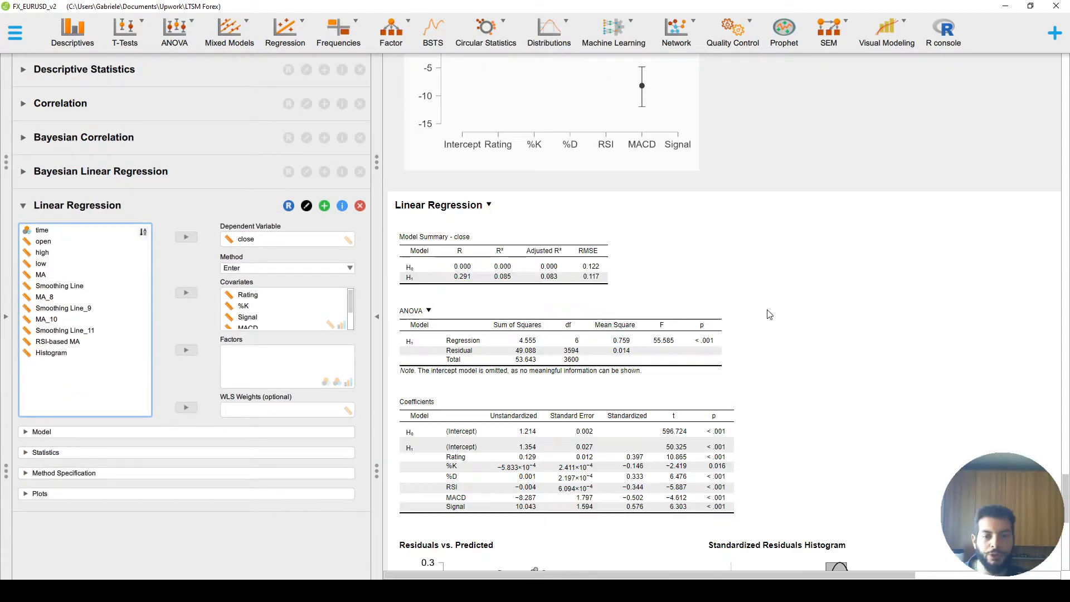
scroll(808, 334, "down", 2)
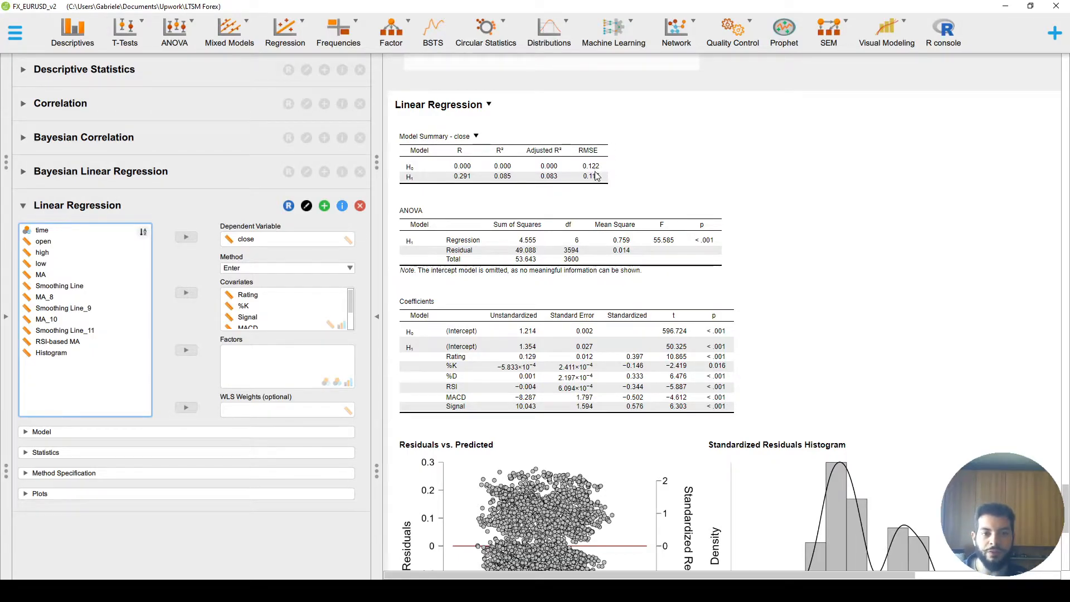
- Switch to the LEGGIMI.TXT brief and reread its MSE target and the note relating RMSE to MSE
key("alt+Tab")
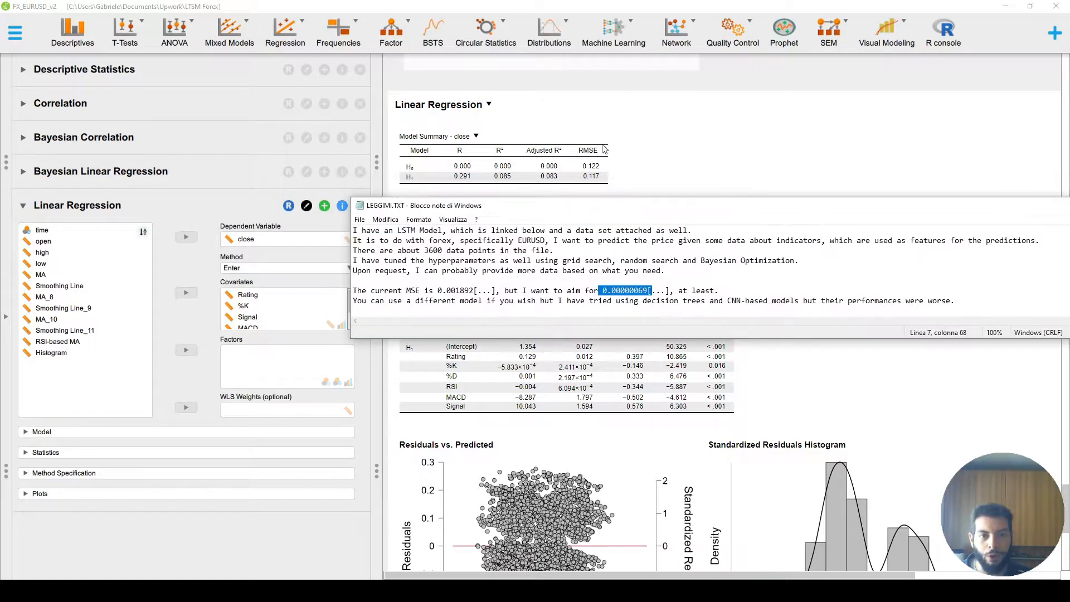
left_click(409, 291)
left_click(532, 272)
scroll(530, 273, "down", 2)
scroll(530, 275, "up", 1)
scroll(530, 275, "down", 2)
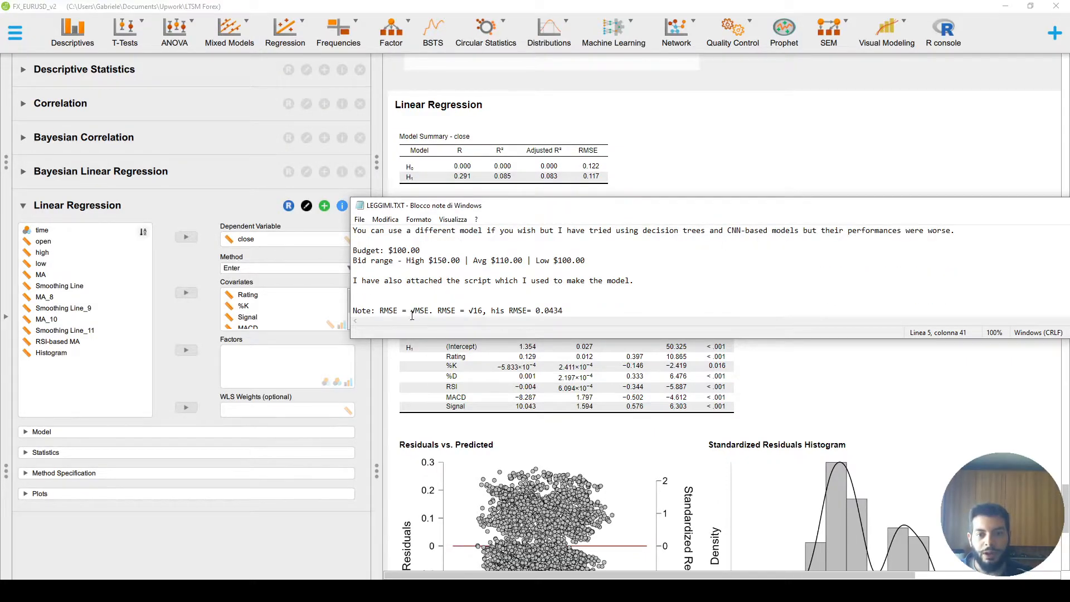
left_click(413, 313)
left_click_drag(535, 311, 568, 311)
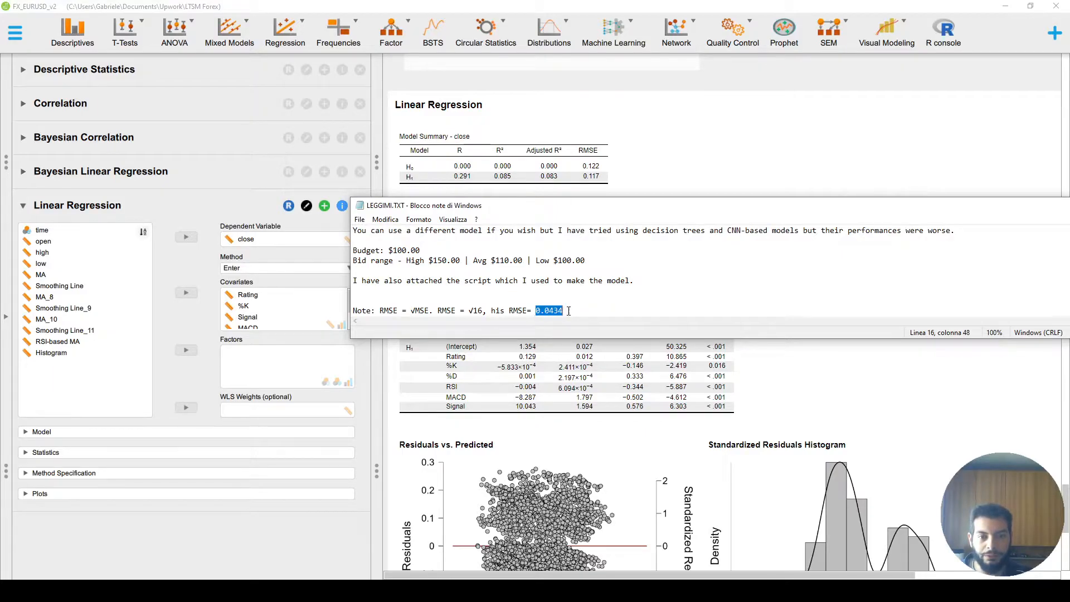
left_click(505, 310)
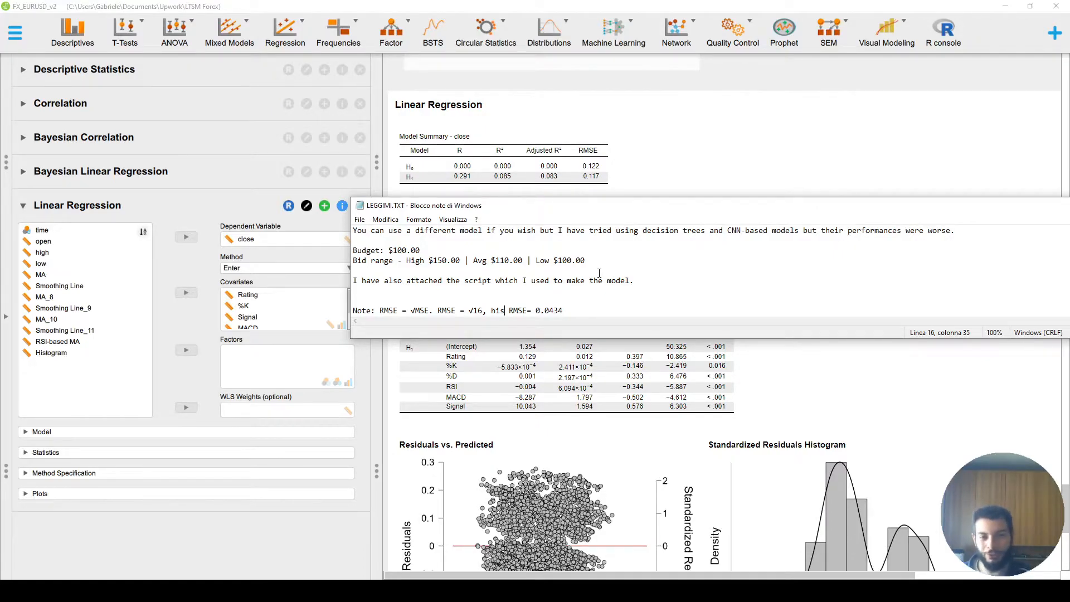
- Return to the Linear Regression results and examine the residuals vs. predicted, residual histogram and Q-Q plots
key("alt+Tab")
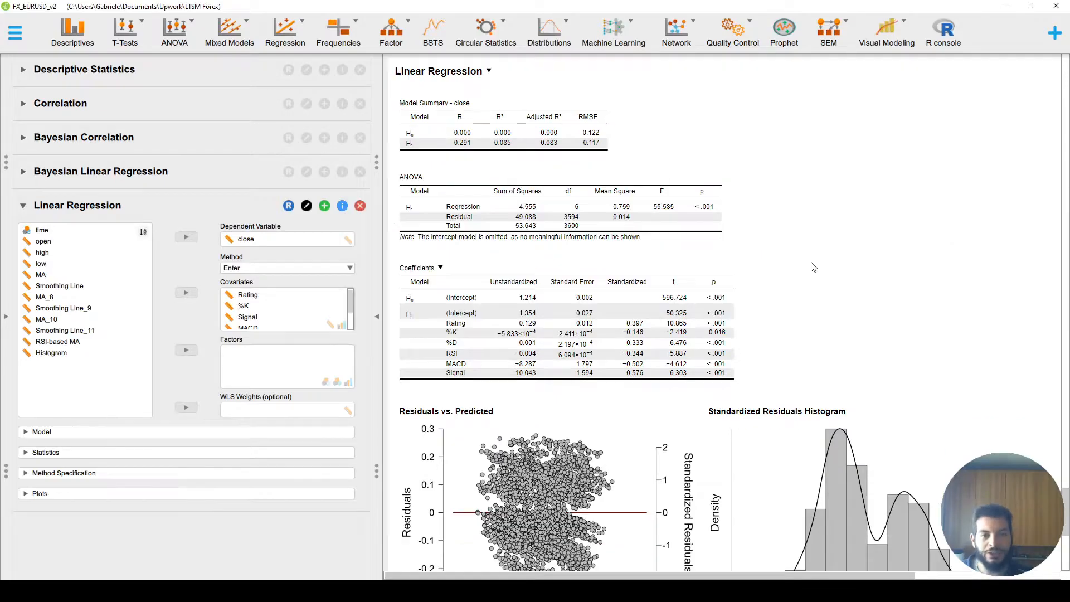
scroll(814, 266, "down", 3)
scroll(814, 265, "down", 5)
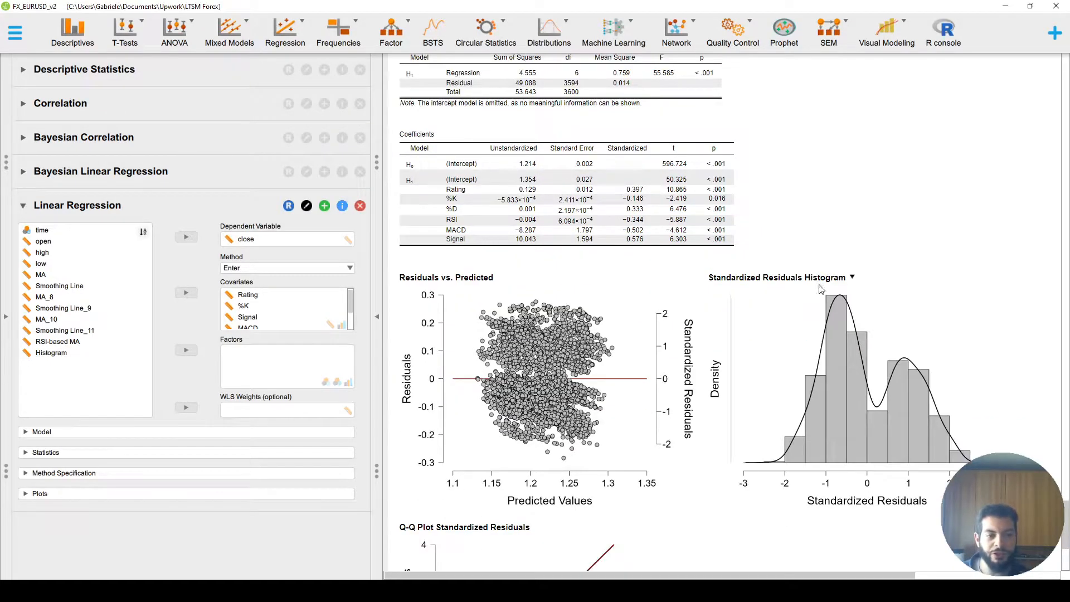
scroll(821, 368, "down", 1)
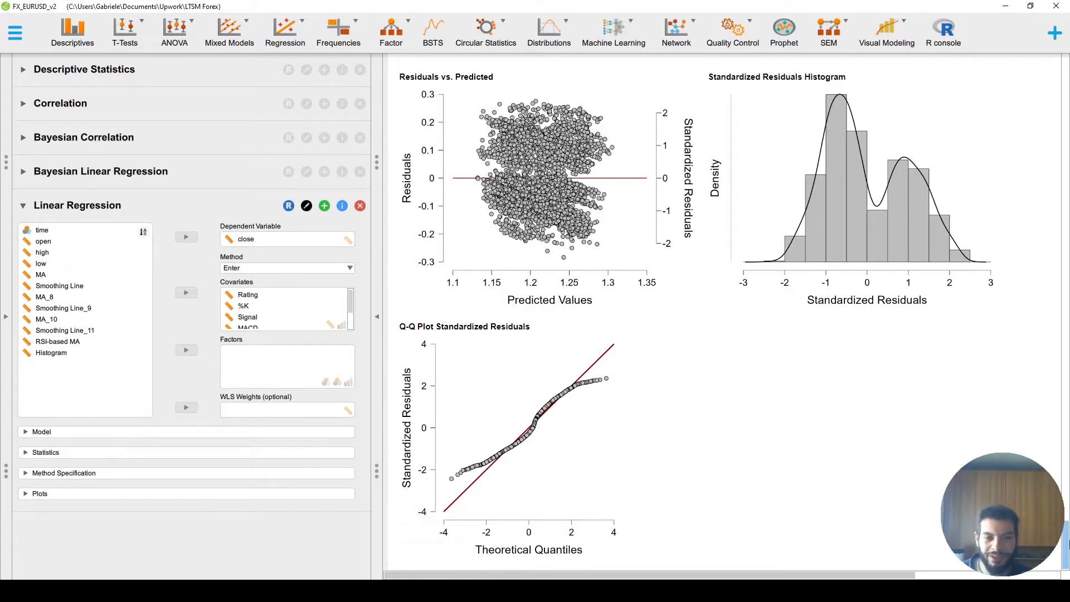
scroll(834, 450, "up", 1)
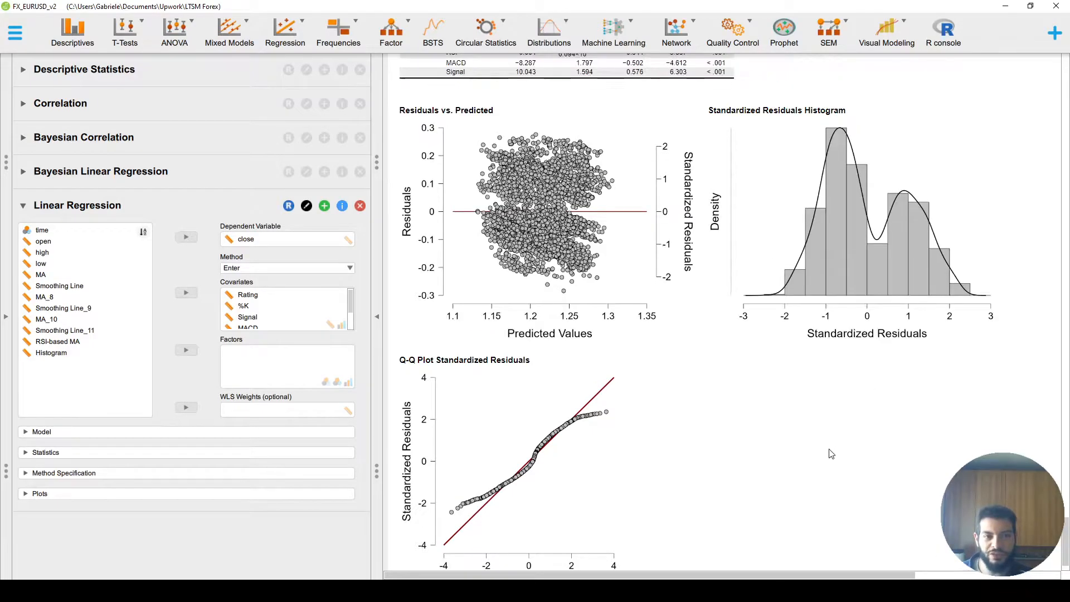
scroll(768, 432, "down", 1)
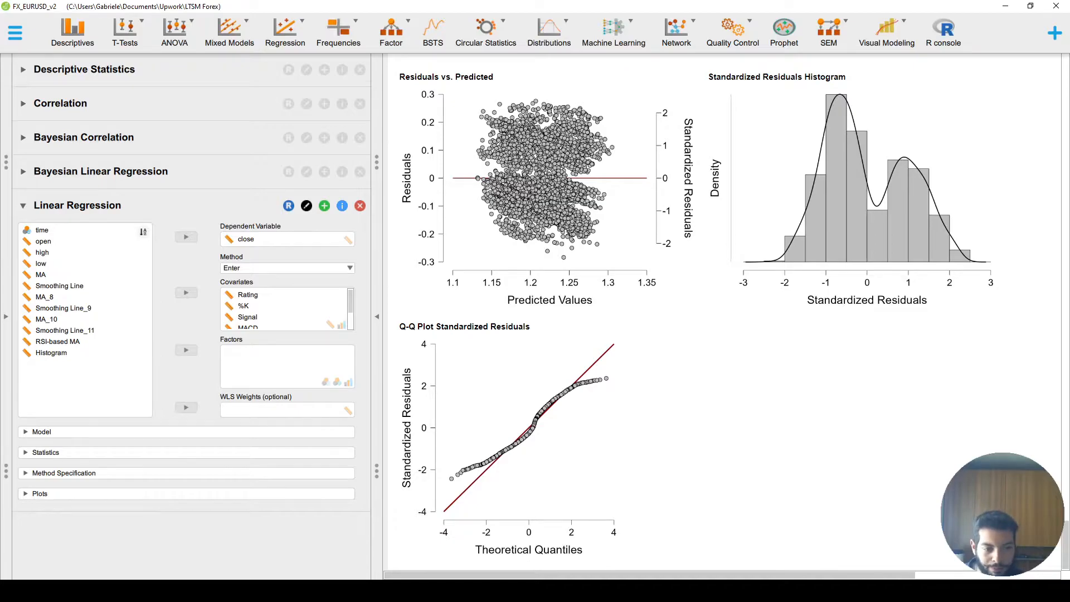
scroll(589, 184, "up", 7)
- Scroll the results back up to the Bayesian Correlation table
key("alt+Tab")
key("alt+Tab")
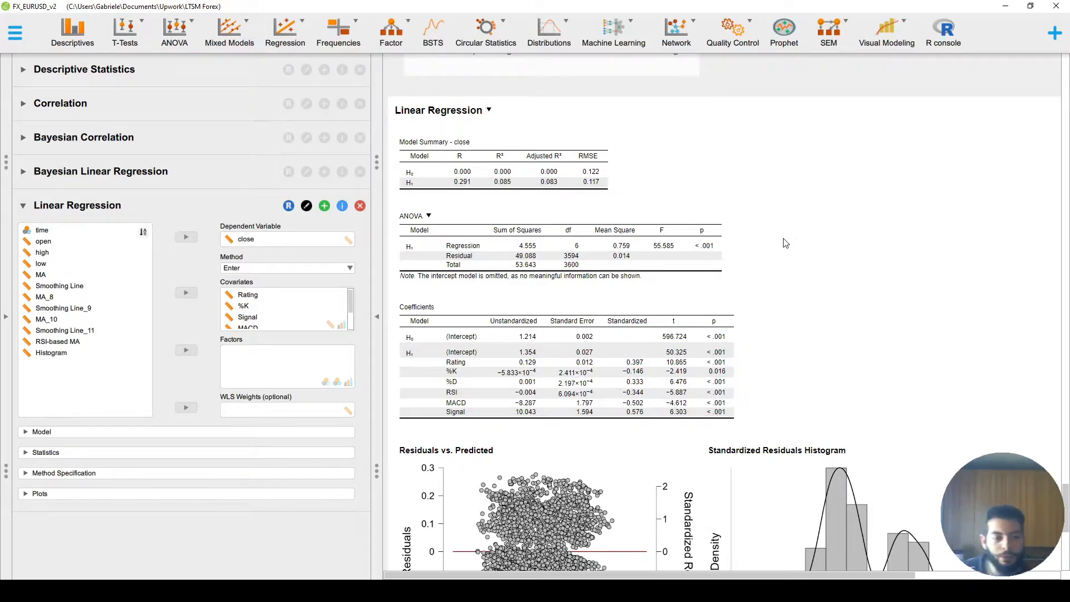
left_click_drag(1064, 497, 1064, 147)
left_click(722, 343)
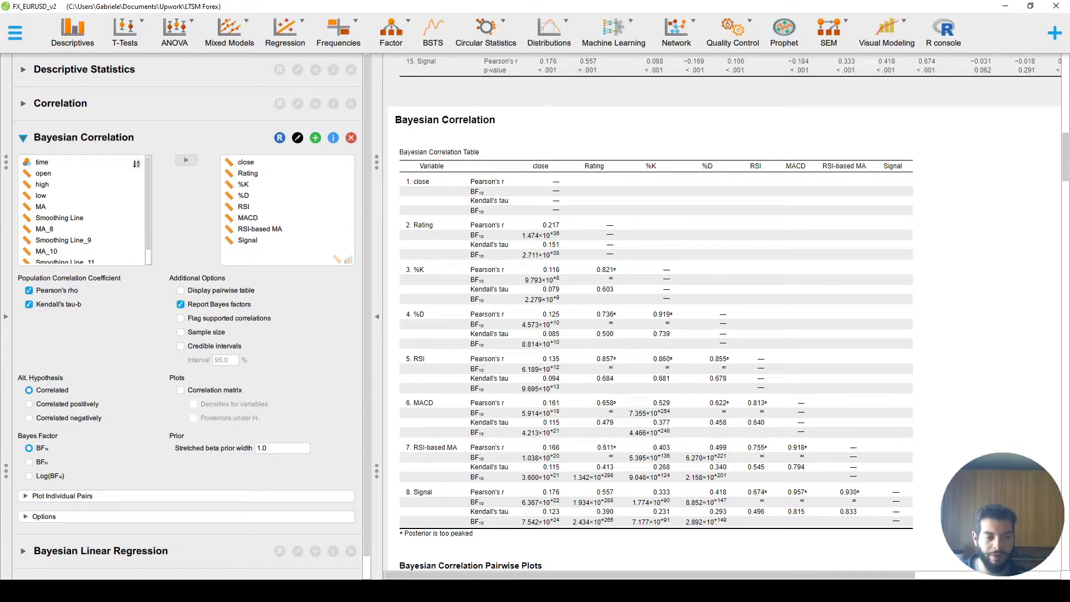
- Switch to the brief and review its budget and bid range lines
key("alt+Tab")
left_click(474, 293)
scroll(474, 294, "up", 1)
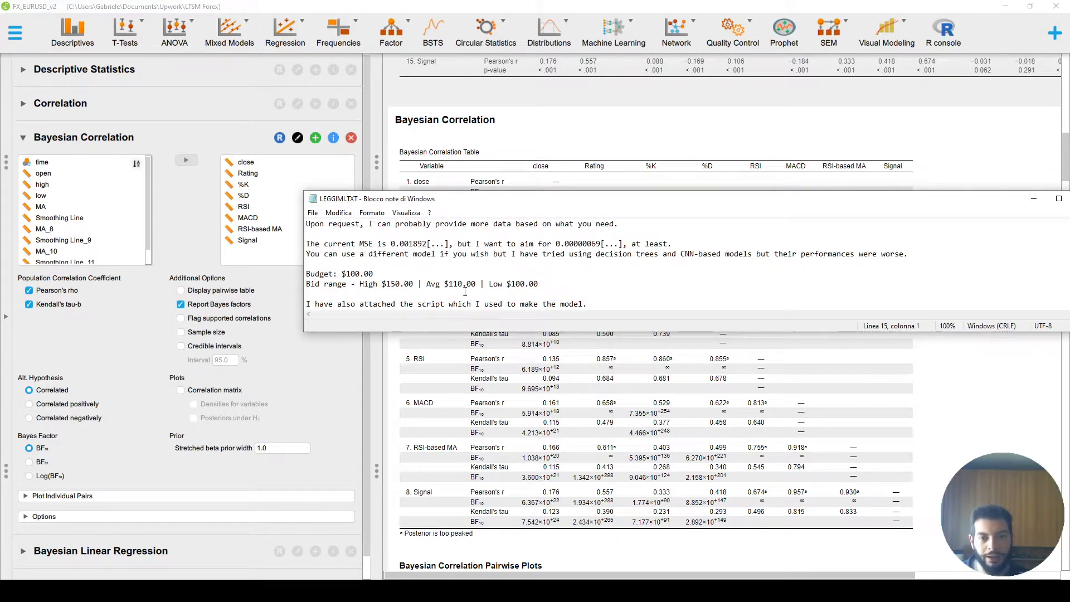
left_click_drag(383, 275, 306, 274)
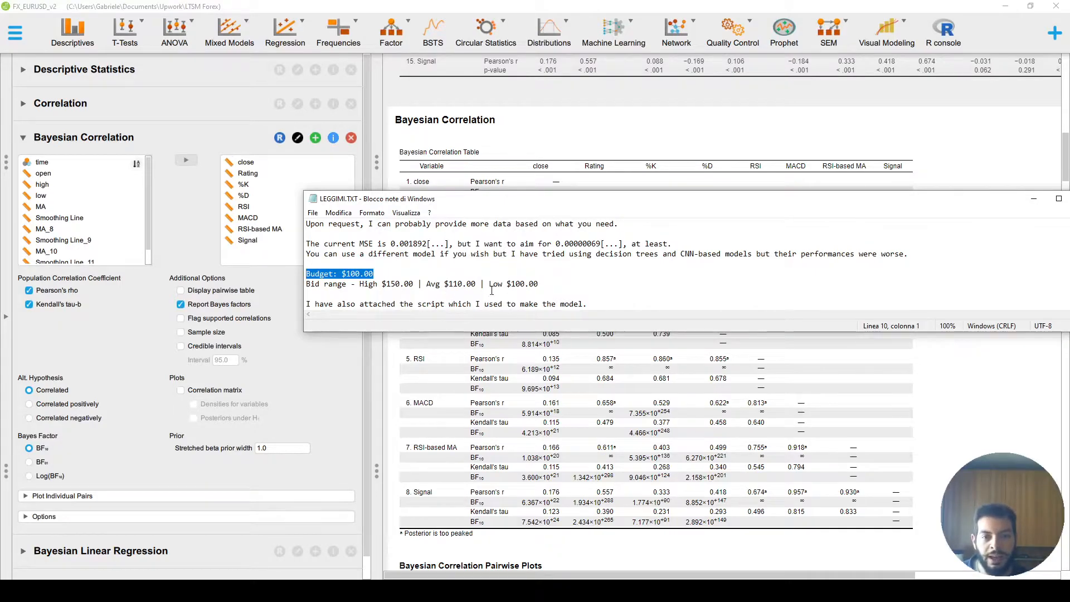
left_click_drag(540, 285, 413, 285)
left_click(391, 285)
left_click(374, 285)
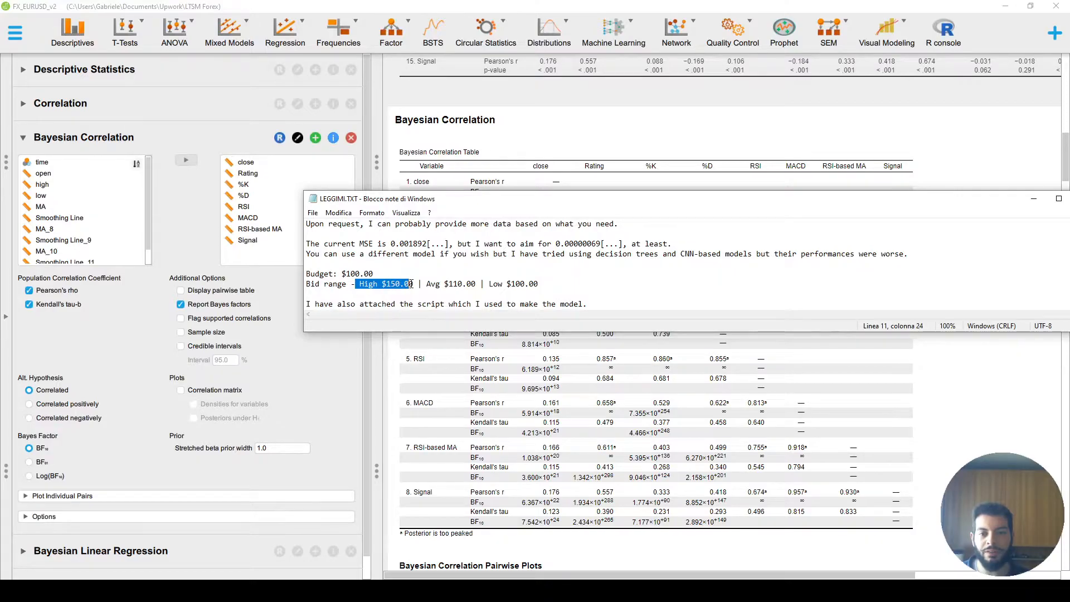
left_click_drag(507, 285, 539, 284)
left_click(519, 292)
left_click_drag(373, 274, 306, 273)
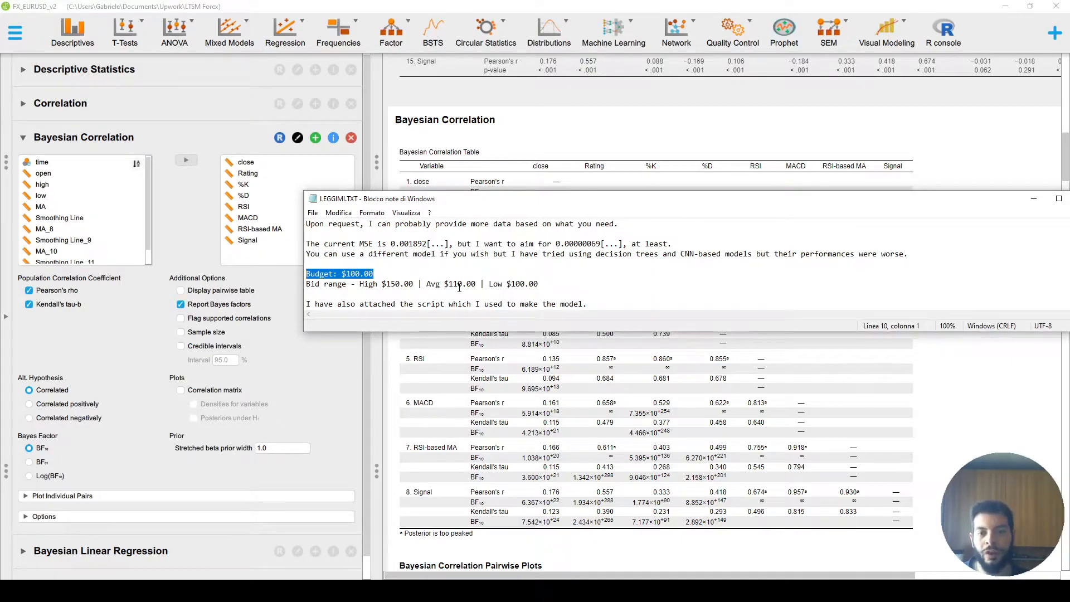
- Reread the brief's current and target MSE values and its budget figure
left_click_drag(351, 244, 602, 244)
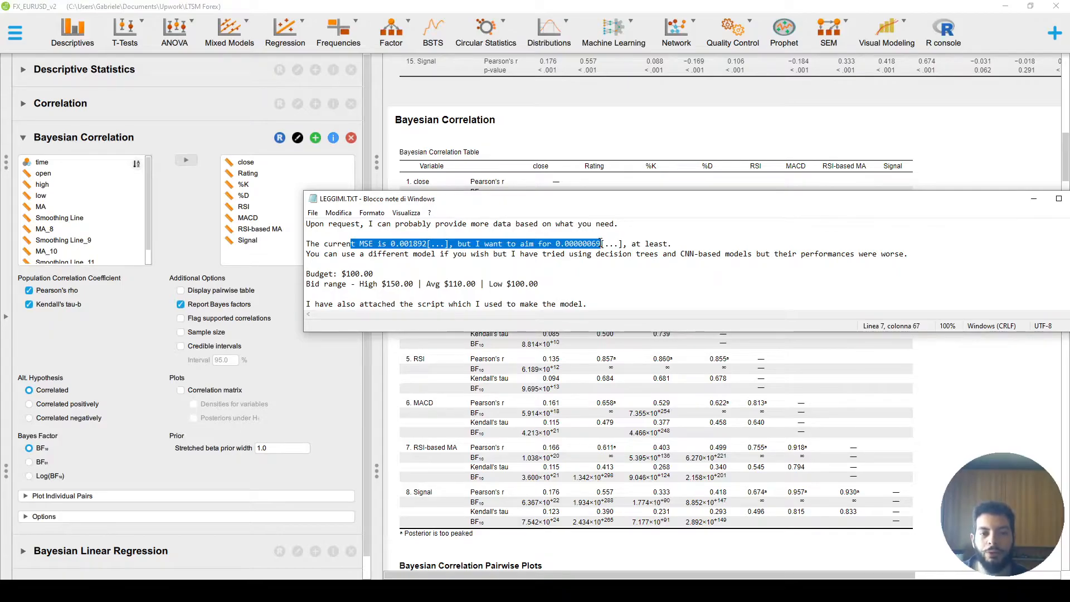
left_click(603, 254)
left_click_drag(552, 243, 600, 243)
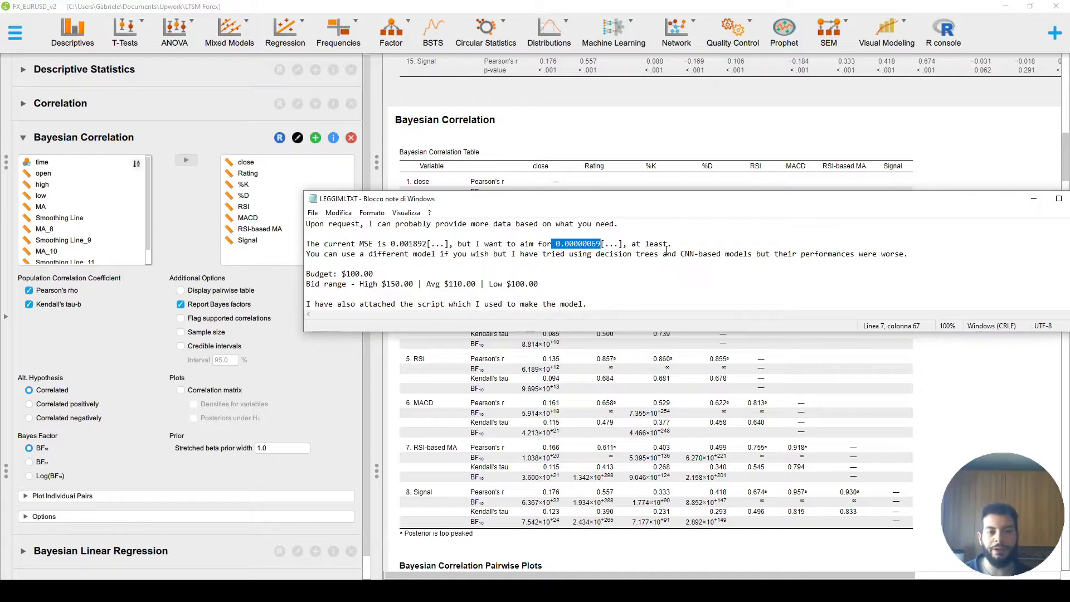
left_click_drag(763, 202, 727, 176)
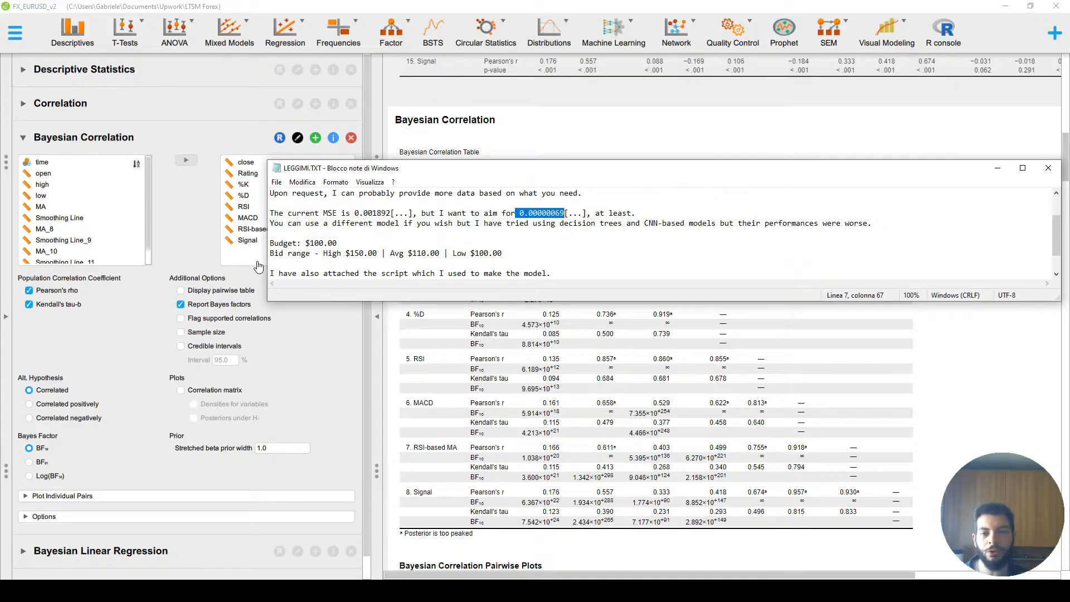
left_click_drag(310, 244, 338, 244)
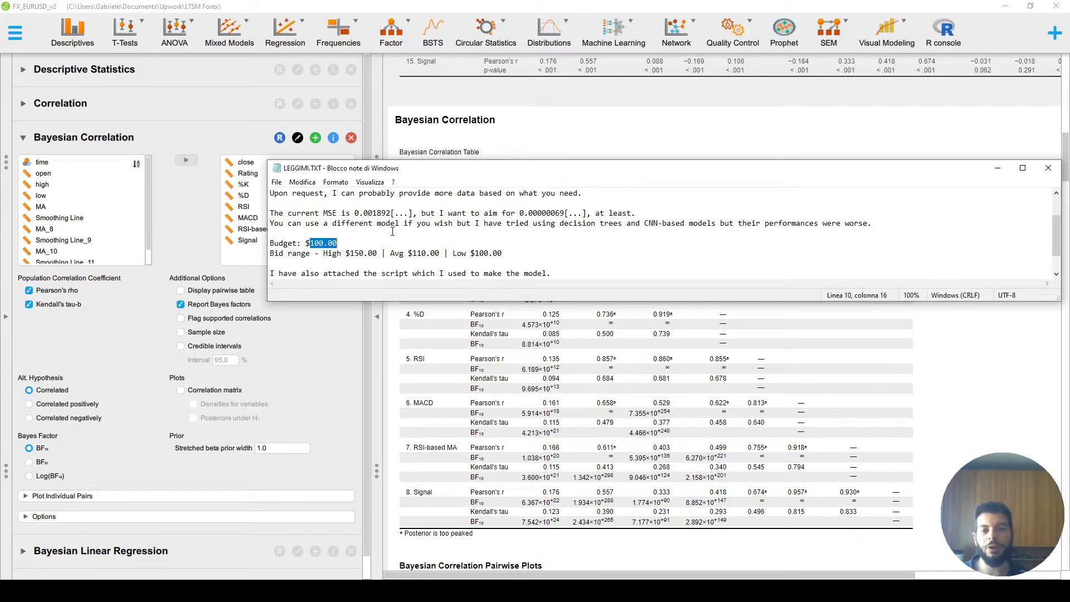
- Switch to BlueSky Statistics with the FX_EURUSD_v2 dataset and open the Forecasting tab
key("alt+Tab")
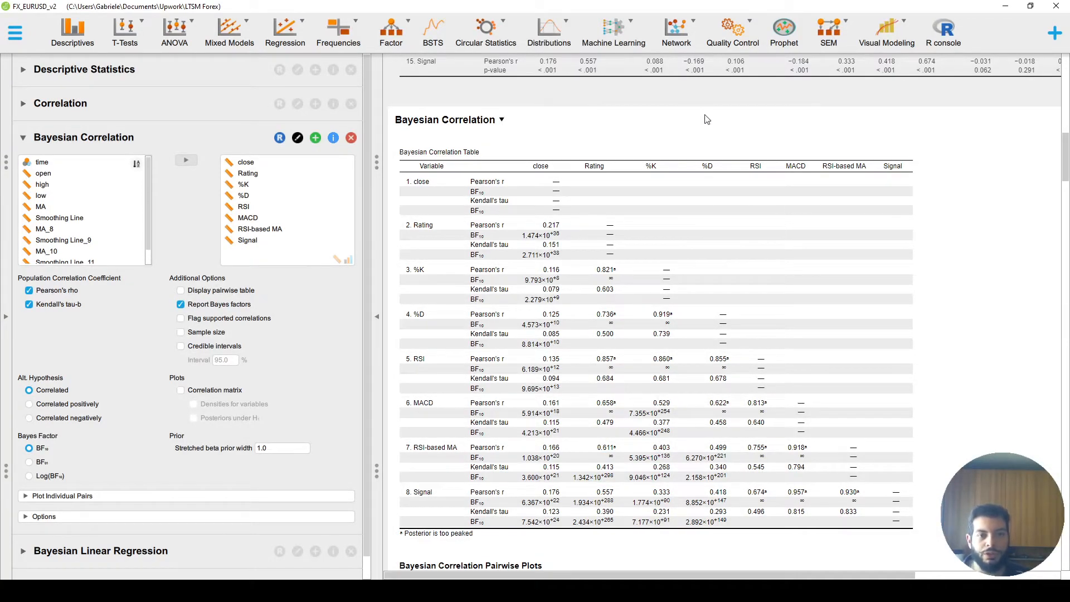
key("alt+Tab")
left_click(553, 9)
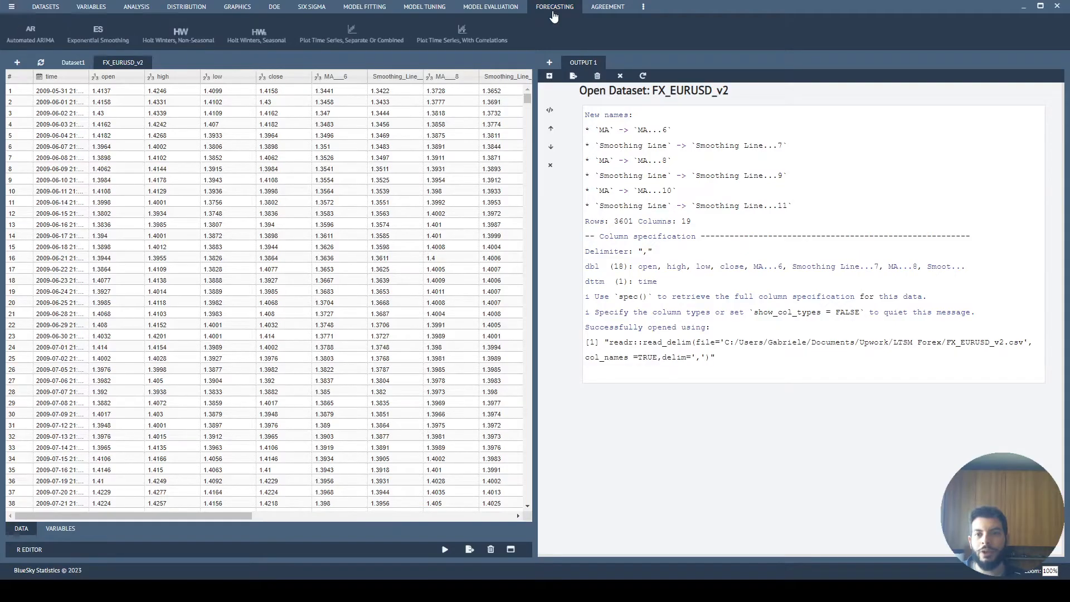
- Plot the close series with autocorrelation and partial autocorrelation plots, setting first observation and observations per unit to 1
left_click(485, 45)
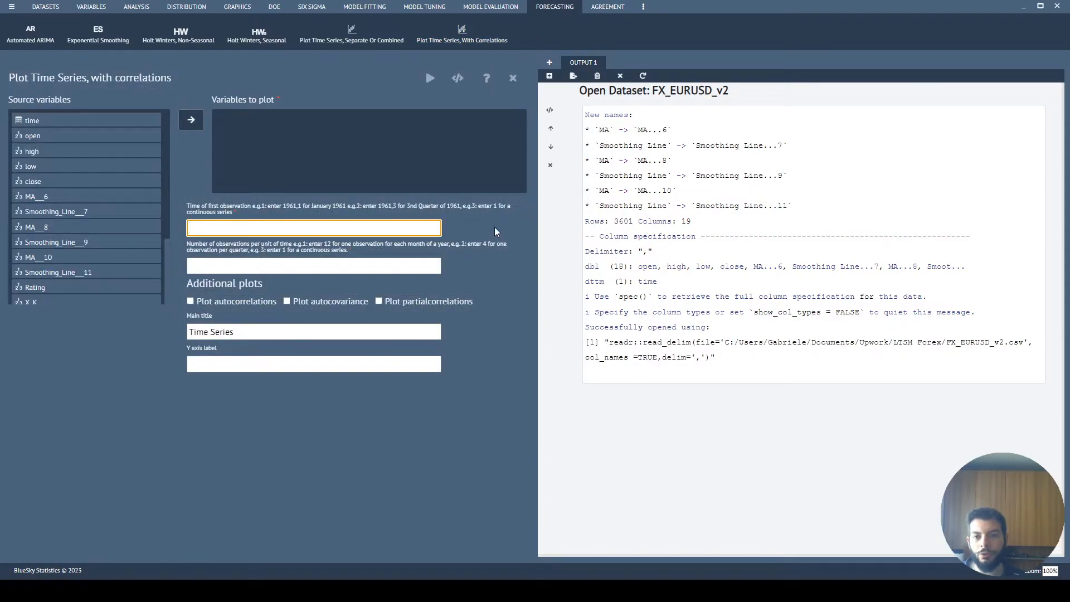
left_click(354, 267)
type("21")
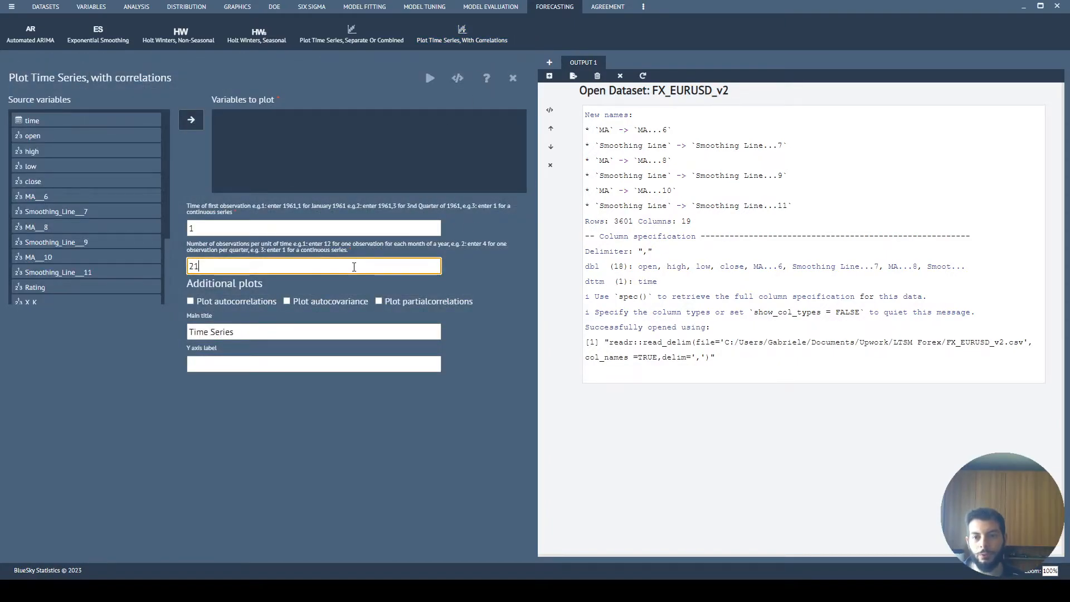
key("BackSpace")
key("BackSpace")
type("1")
left_click(399, 306)
left_click(399, 305)
left_click_drag(114, 181, 363, 148)
left_click_drag(363, 147, 363, 147)
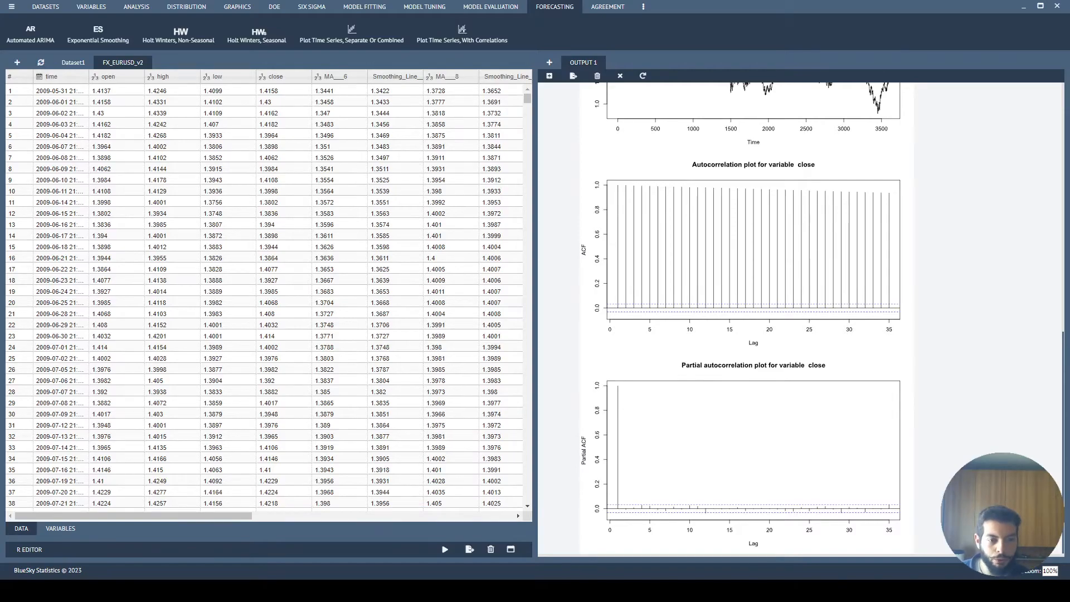
- Switch to the brief and highlight its budget, bid range and MSE lines while reviewing them
key("alt+Tab")
left_click(325, 245)
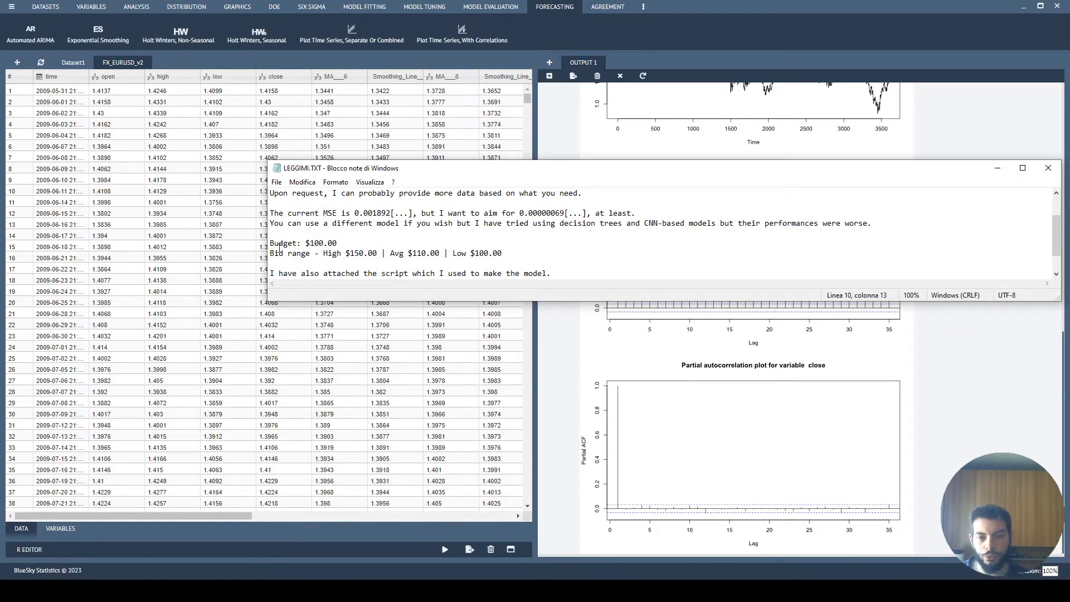
left_click_drag(270, 245, 350, 243)
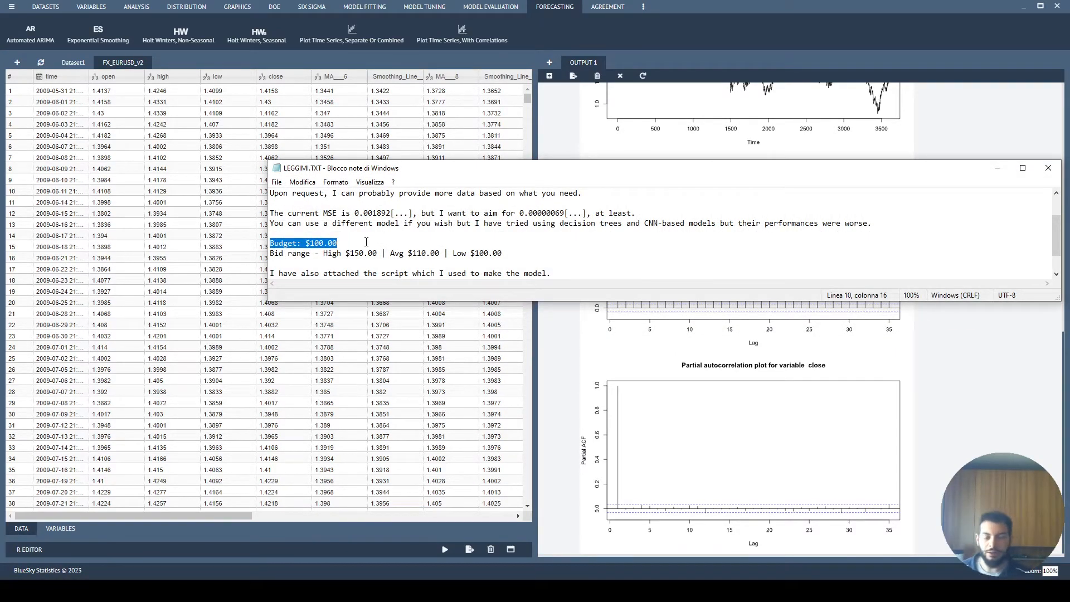
left_click_drag(271, 244, 526, 254)
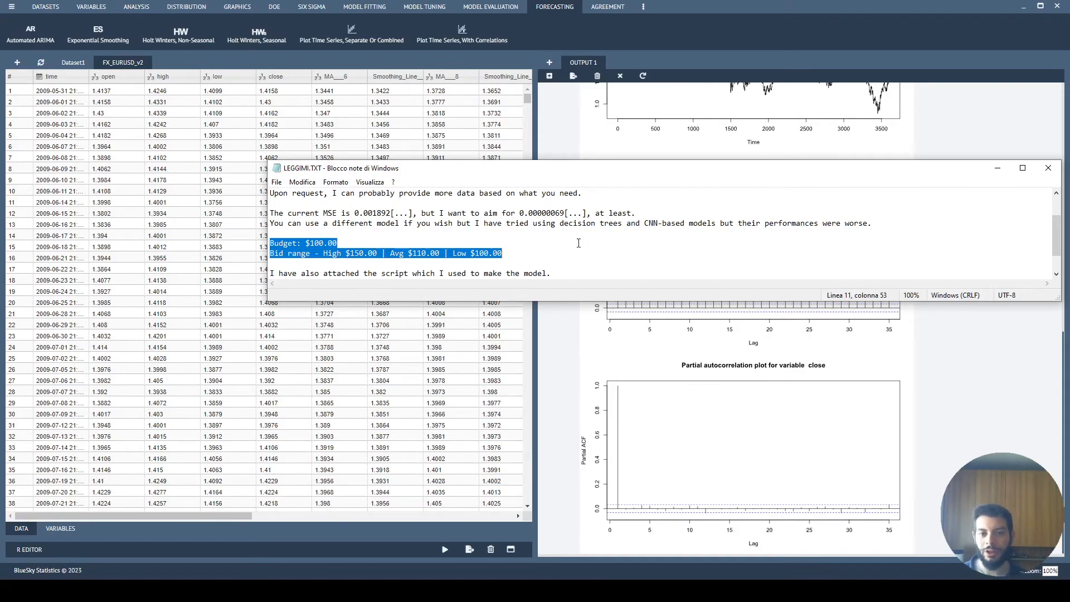
left_click_drag(503, 254, 269, 254)
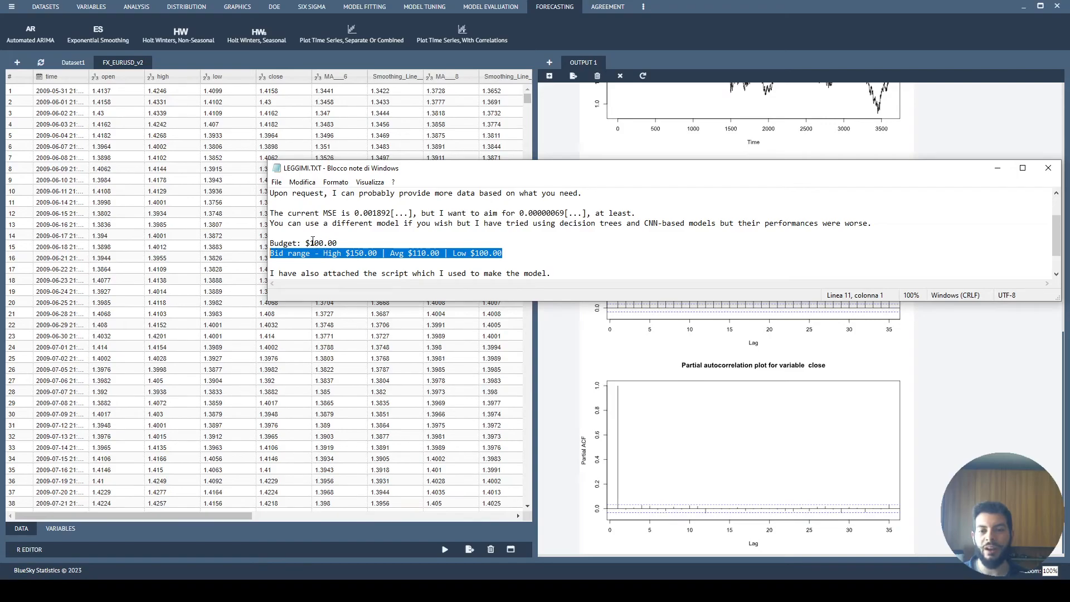
left_click_drag(305, 242, 352, 243)
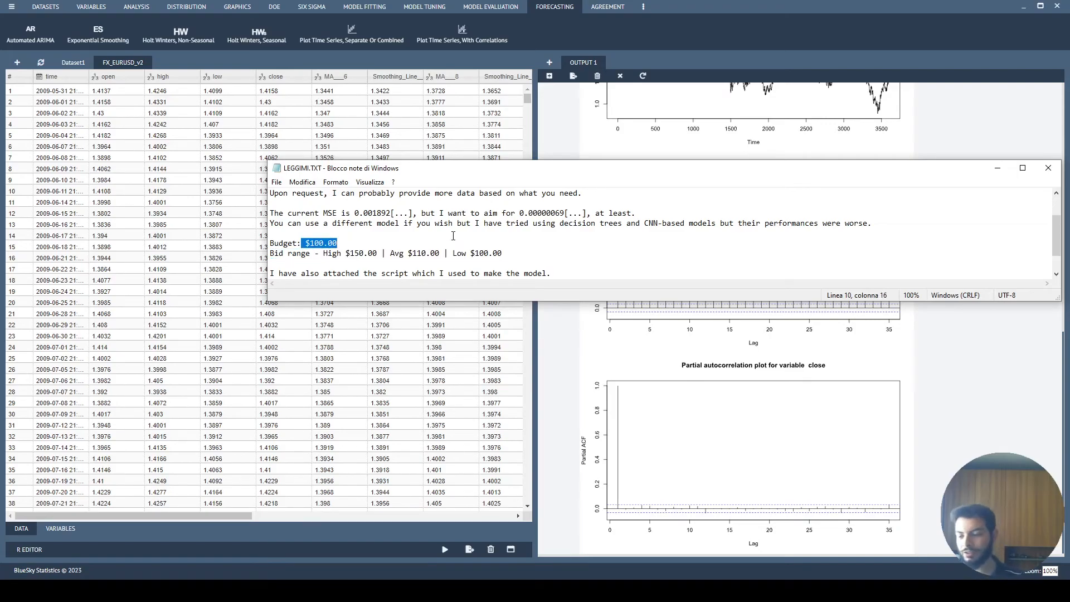
left_click_drag(471, 223, 274, 193)
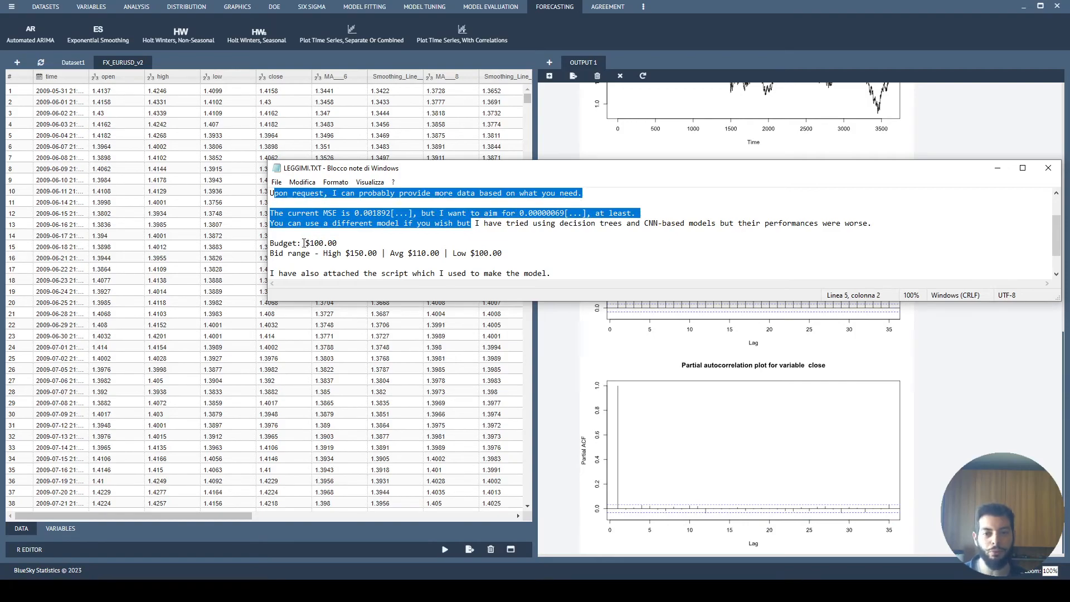
left_click_drag(306, 243, 337, 244)
left_click(324, 244)
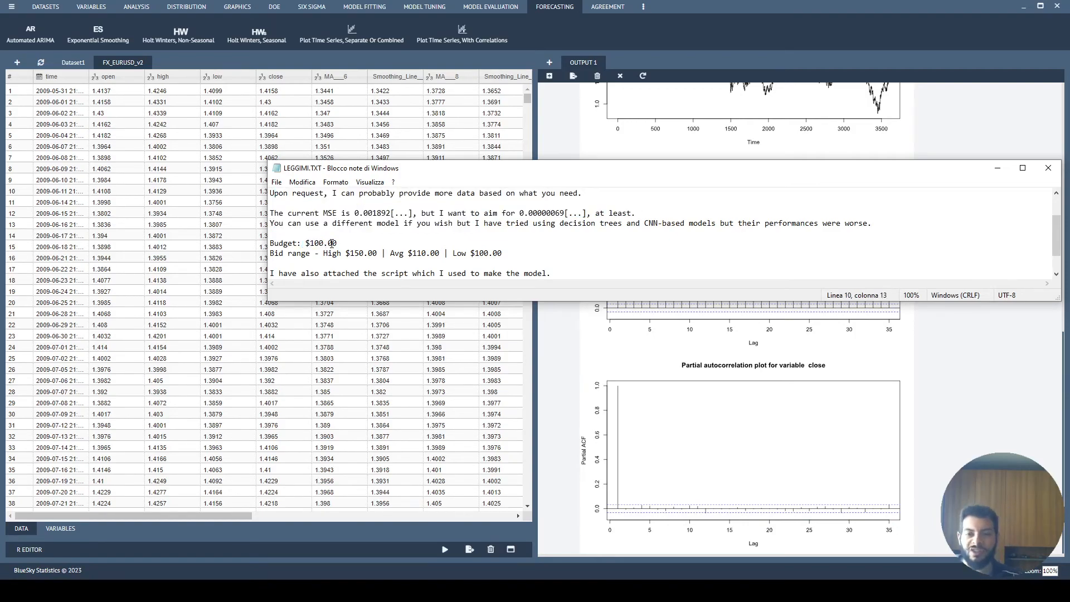